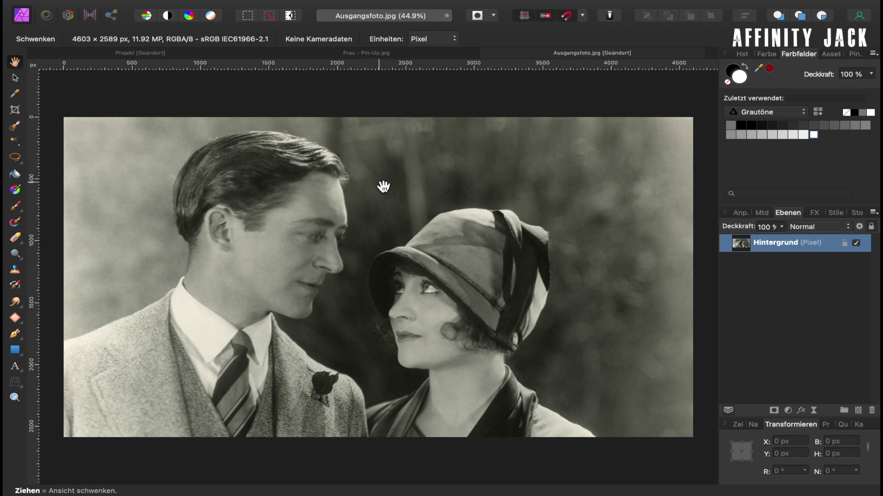
Step: Add an HSL adjustment with Saturation at -100% to make the couple photo black-and-white
left_click(790, 411)
left_click(793, 443)
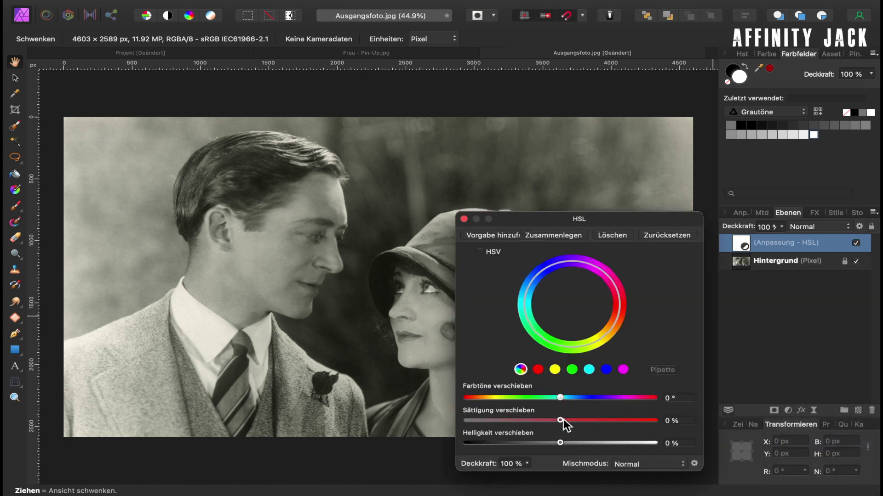
left_click_drag(562, 419, 464, 418)
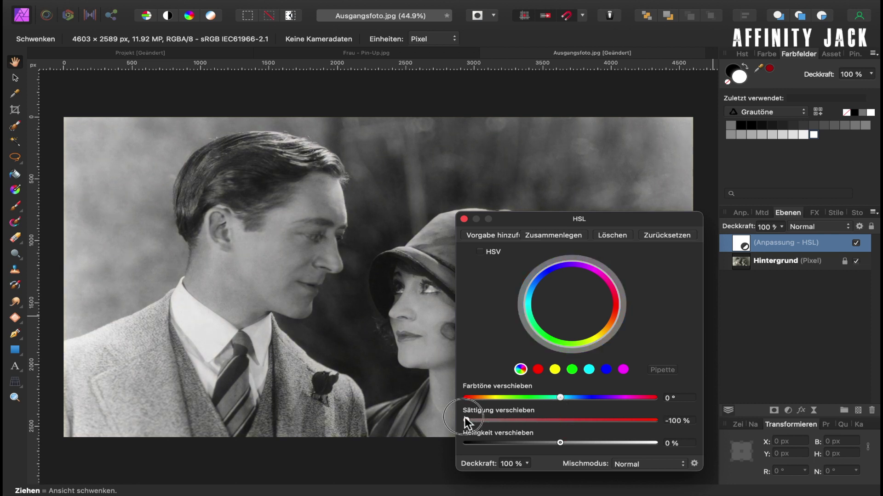
left_click(464, 220)
Step: Nest the HSL adjustment into the Hintergrund layer, then switch to the Frau - Pin-Up.jpg document
left_click_drag(744, 241, 750, 260)
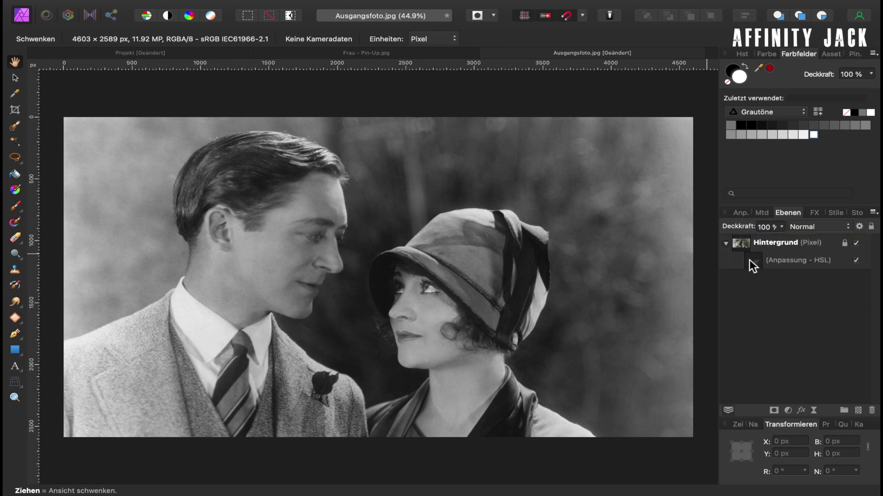
left_click(741, 239)
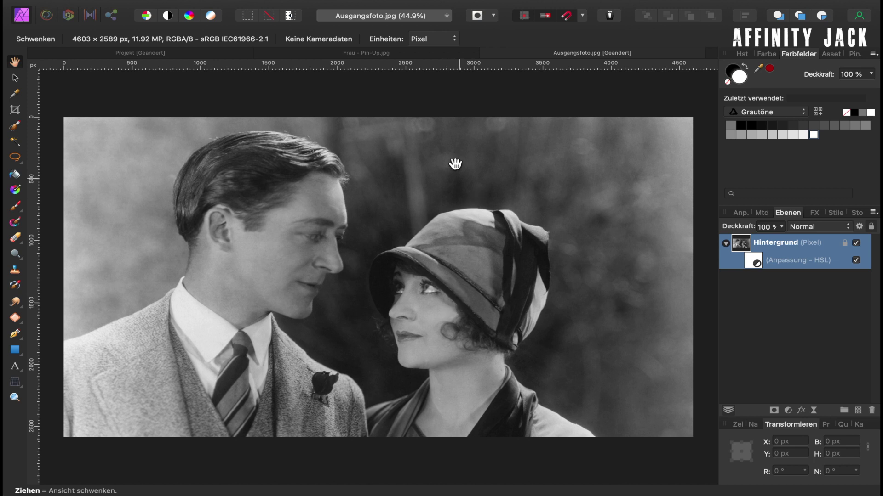
left_click(414, 54)
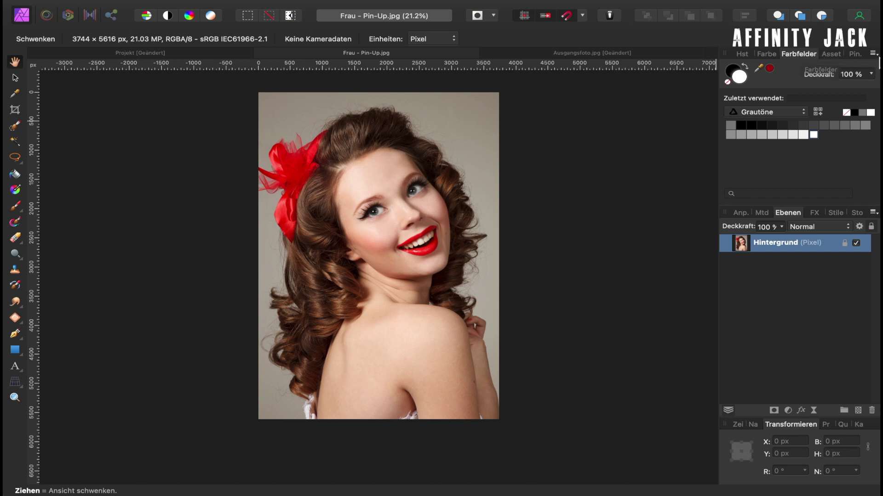
Step: Create an application palette from the pin-up photo's colours and return to Ausgangsfoto.jpg
left_click(874, 55)
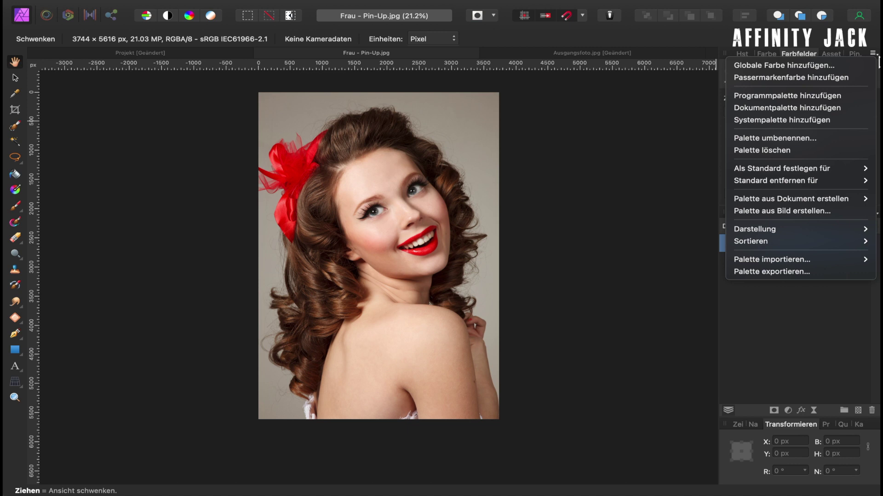
mouse_move(791, 199)
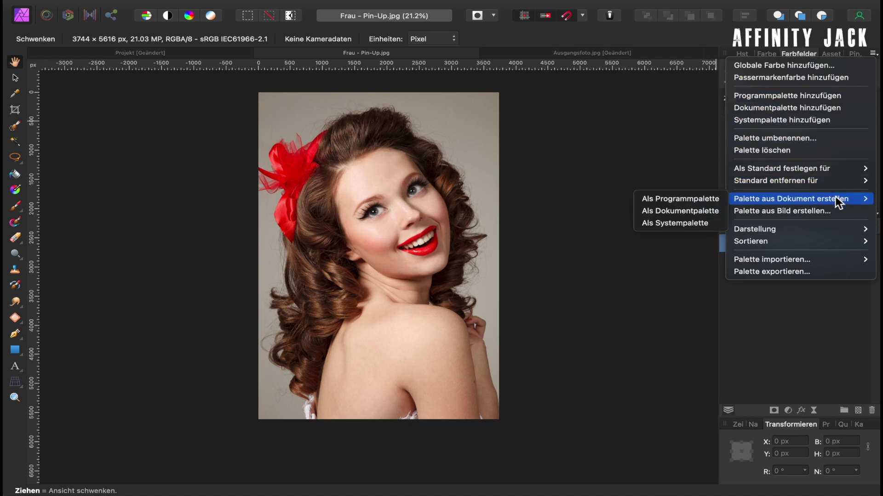
left_click(707, 199)
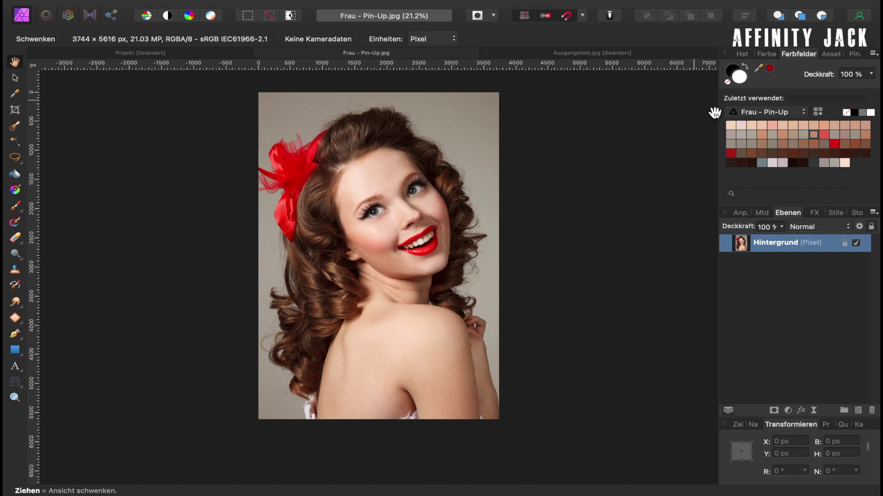
left_click(647, 53)
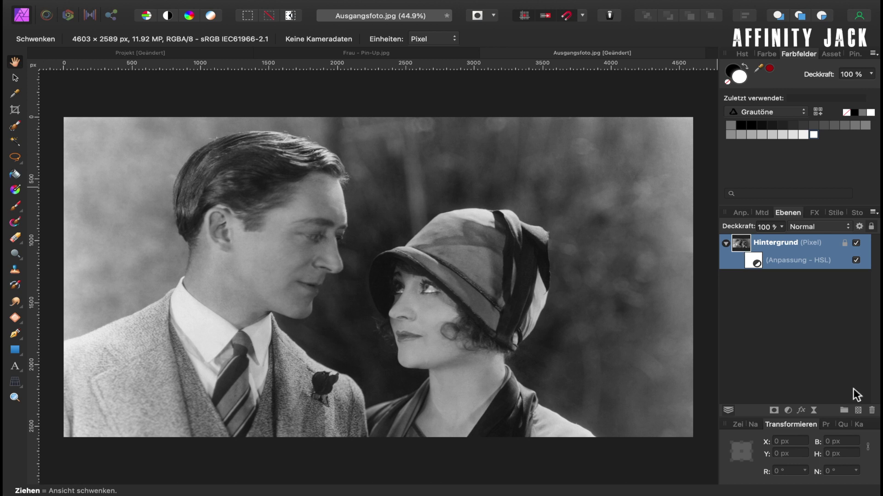
Step: Add a pixel layer named 'Jacke' and load the Frau - Pin-Up swatch palette
left_click(858, 410)
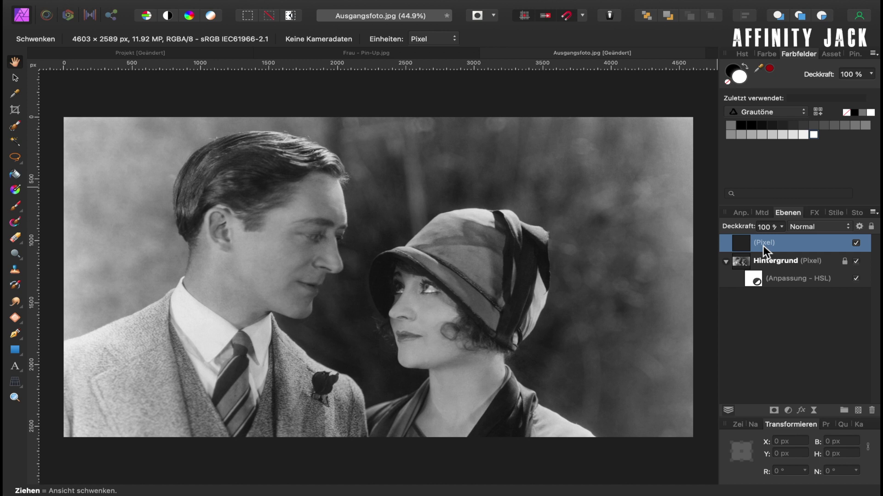
double_click(763, 245)
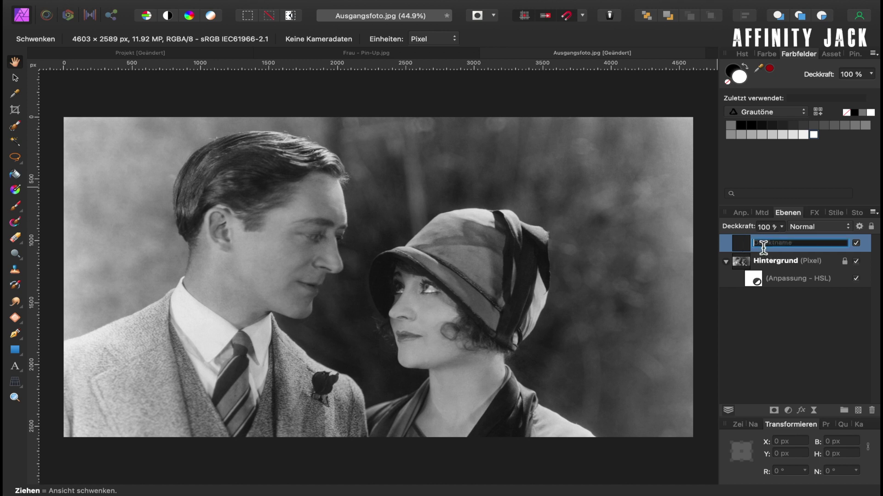
type("Jacke")
key("Return")
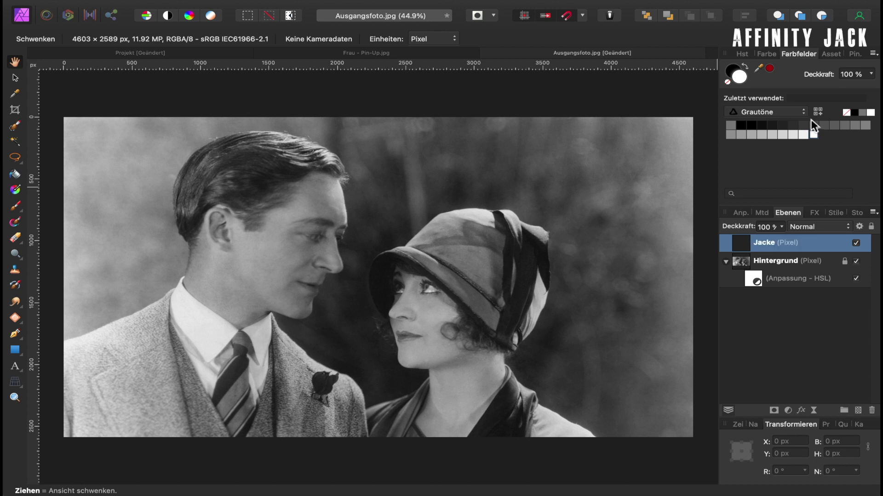
left_click(805, 115)
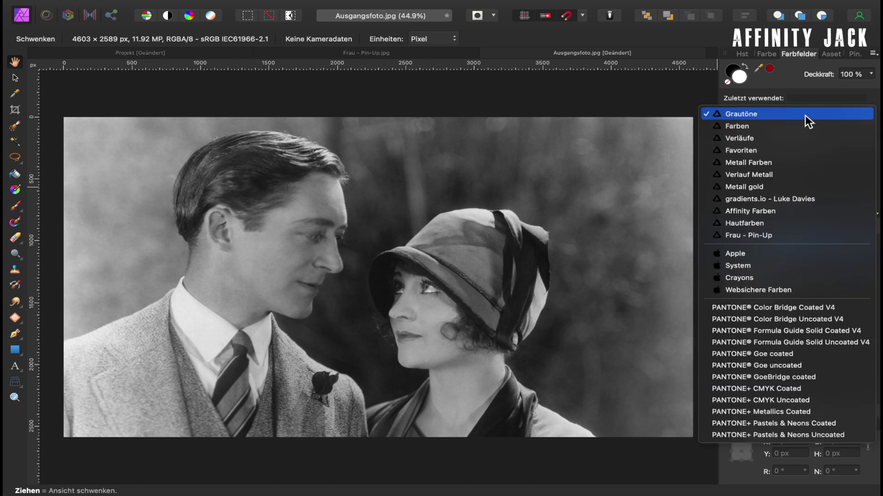
left_click(774, 235)
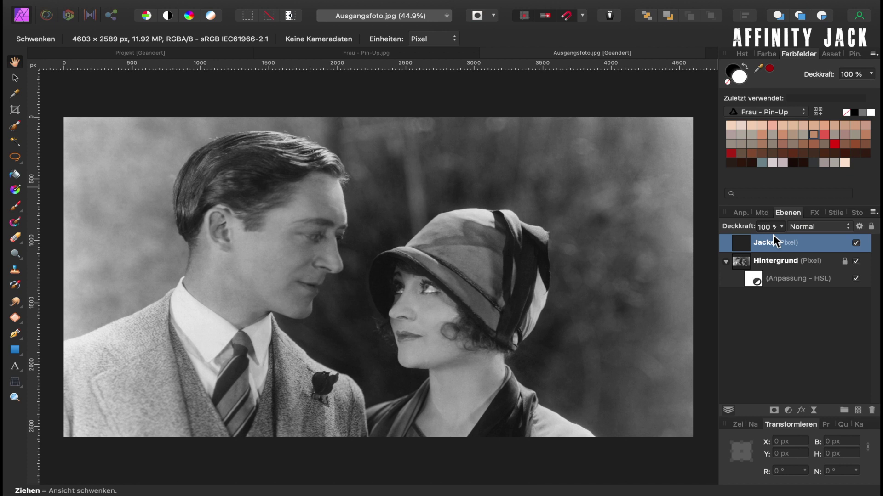
Step: Load the Paint Brush with the palette's dark red at 100% opacity and 100% flow
key("b")
left_click(732, 154)
left_click(162, 40)
left_click_drag(160, 50, 337, 58)
left_click(288, 41)
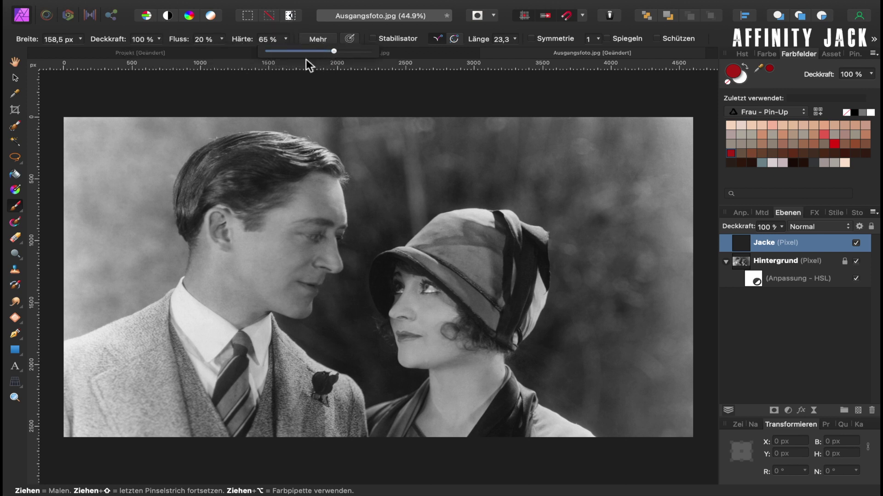
left_click(222, 39)
left_click_drag(219, 51, 312, 56)
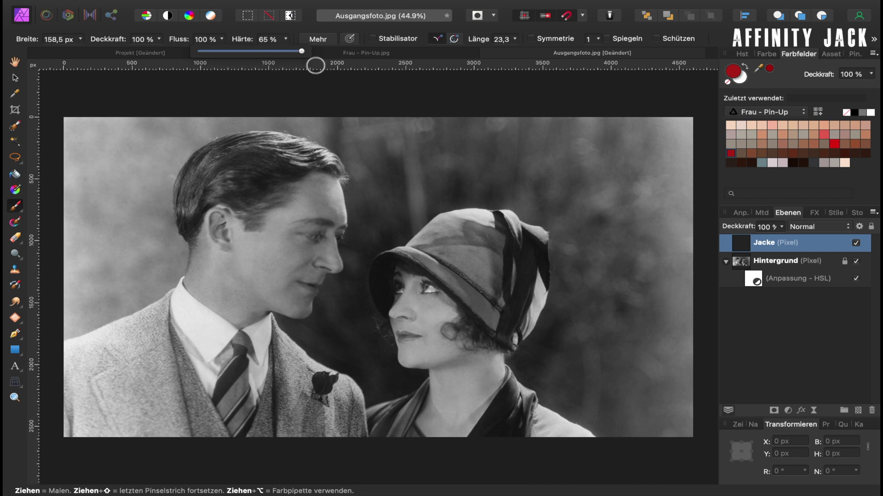
Step: Zoom to the neck and try two red test dabs on the collar, undoing both
scroll(498, 386, "up", 3)
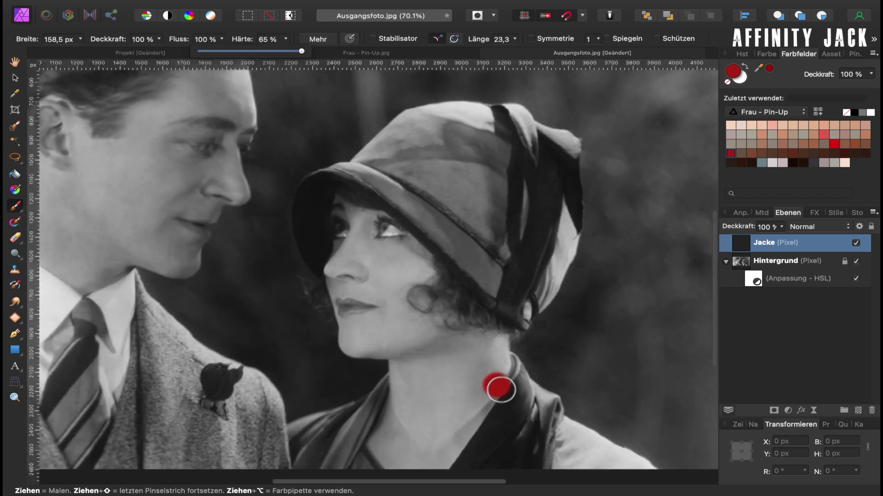
scroll(502, 390, "up", 2)
scroll(501, 390, "down", 3)
scroll(494, 367, "down", 2)
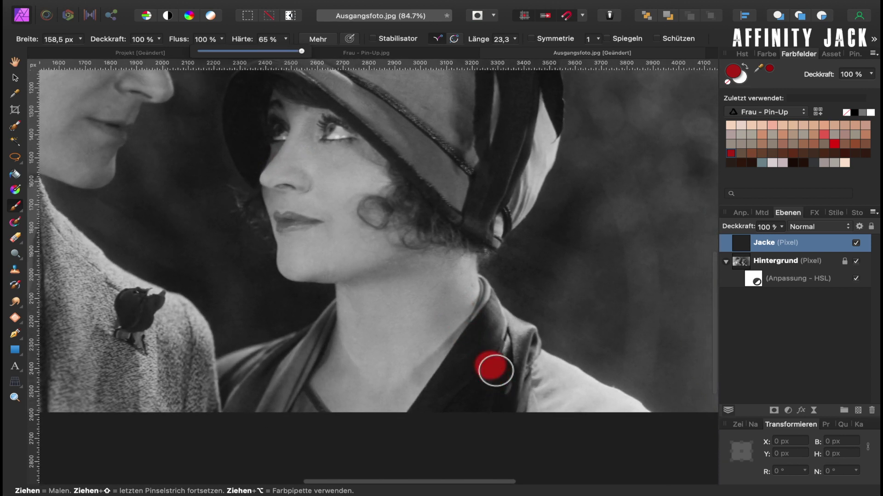
left_click(491, 356)
key("ctrl+z")
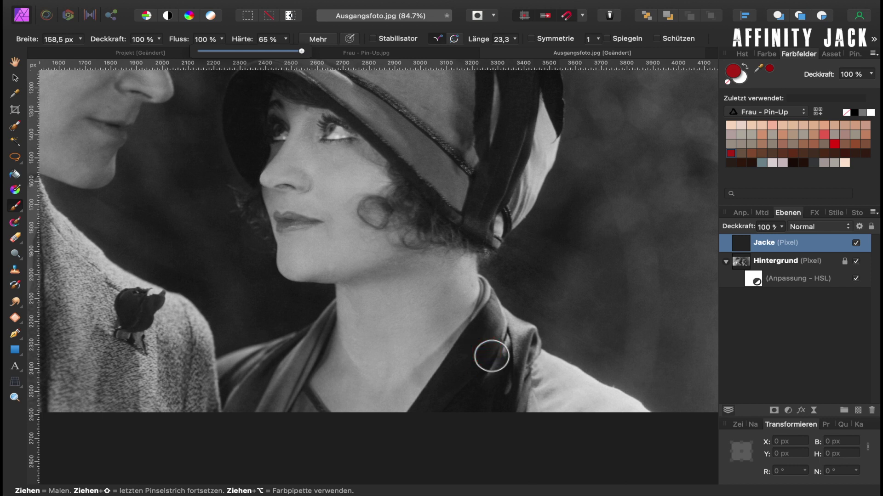
left_click(506, 344)
key("ctrl+z")
Step: Set the Jacke layer to Weiches Licht and paint the first red strokes on the collar
left_click(827, 229)
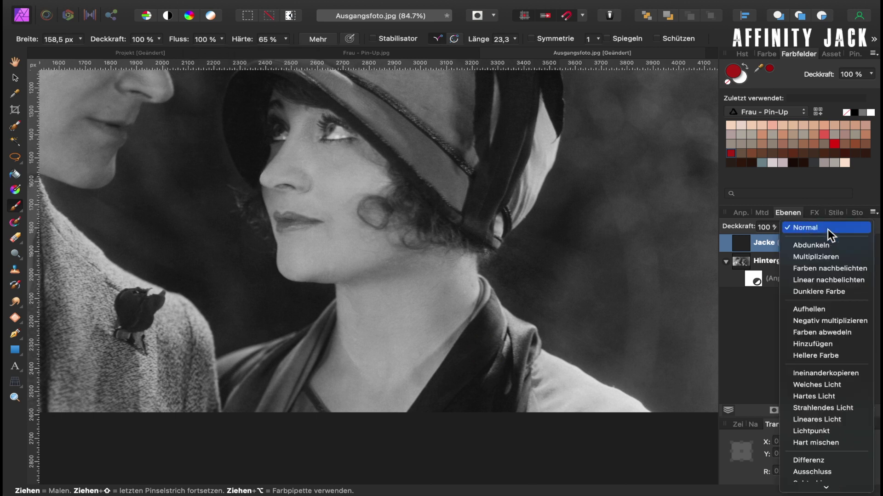
left_click(826, 387)
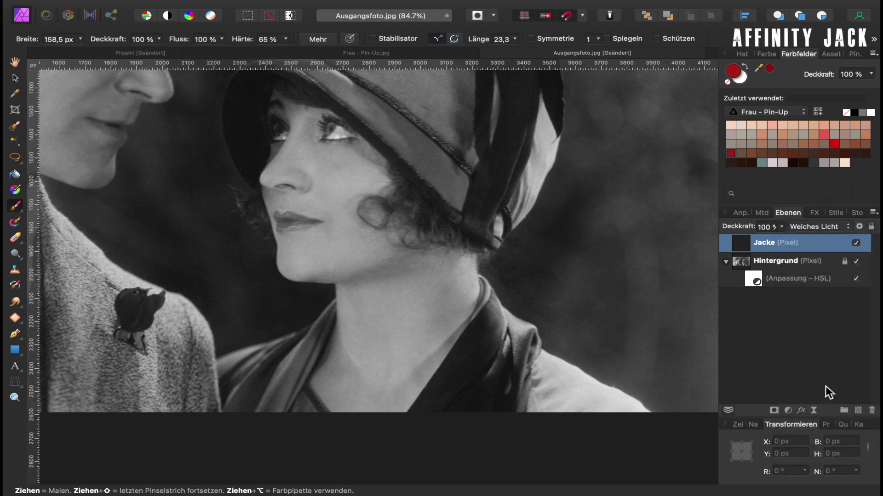
left_click(505, 355)
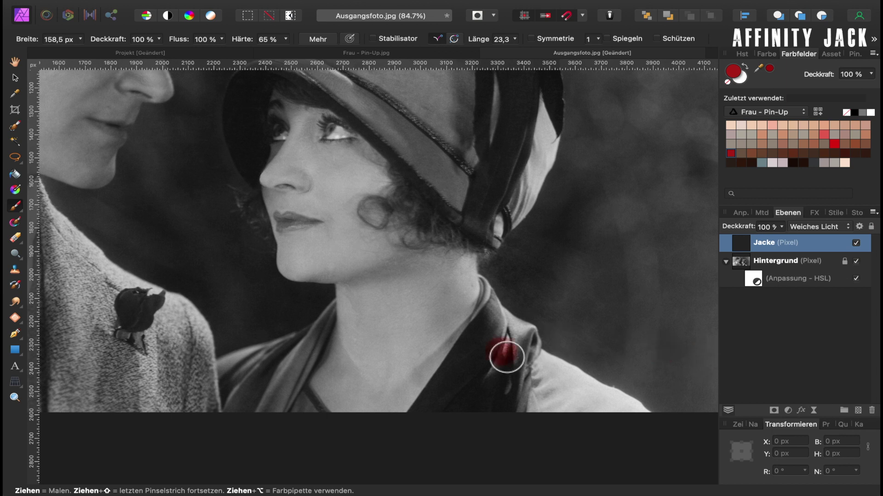
left_click_drag(507, 357, 482, 351)
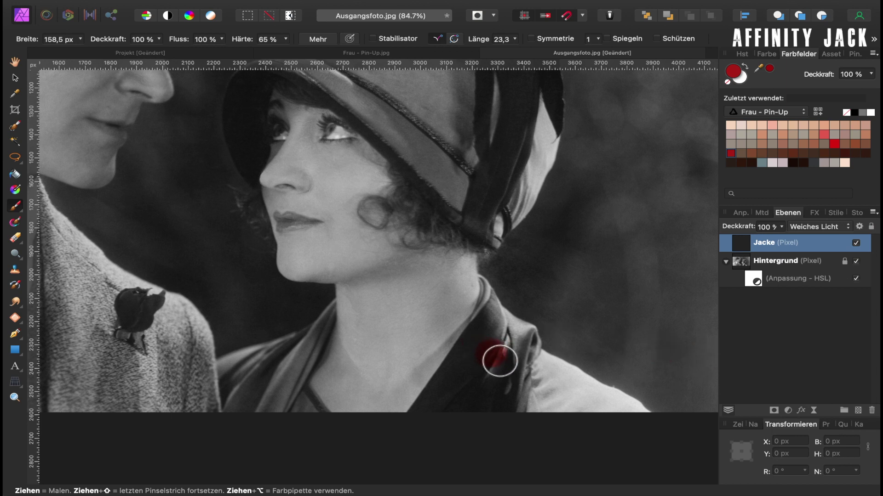
Step: Paint the jacket lapel, collar edges and upper collar near the neck dark red
mouse_move(495, 350)
left_mouse_down()
mouse_move(433, 420)
mouse_move(474, 365)
mouse_move(627, 414)
mouse_move(601, 418)
mouse_move(479, 378)
mouse_move(457, 413)
mouse_move(481, 414)
mouse_move(429, 425)
mouse_move(473, 374)
mouse_move(516, 351)
mouse_move(542, 361)
mouse_move(552, 377)
mouse_move(558, 369)
mouse_move(591, 398)
mouse_move(523, 341)
mouse_move(478, 332)
left_mouse_up()
left_click_drag(485, 282, 508, 315)
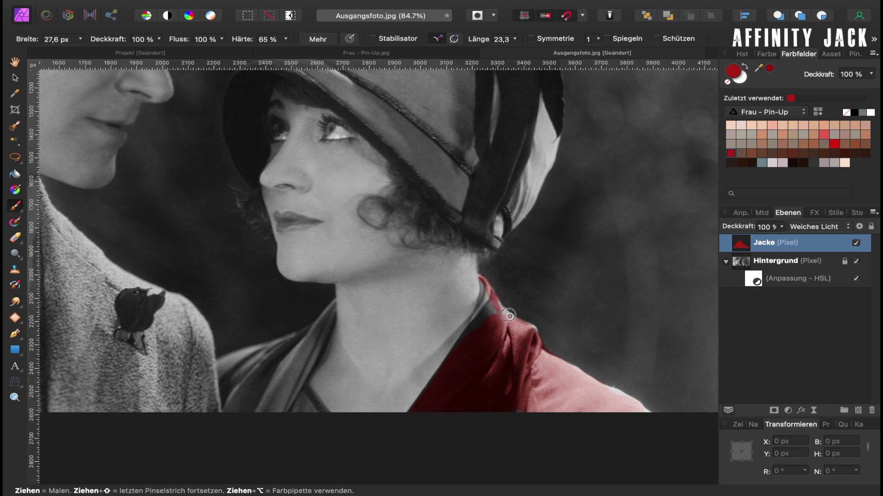
mouse_move(260, 368)
left_mouse_down()
mouse_move(243, 367)
mouse_move(312, 340)
mouse_move(301, 417)
mouse_move(242, 366)
mouse_move(295, 376)
mouse_move(273, 365)
left_mouse_up()
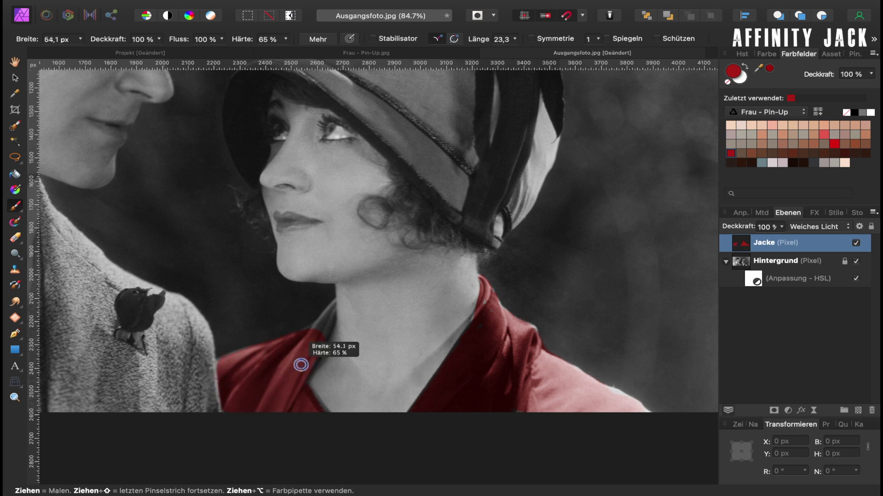
left_click_drag(305, 325, 326, 314)
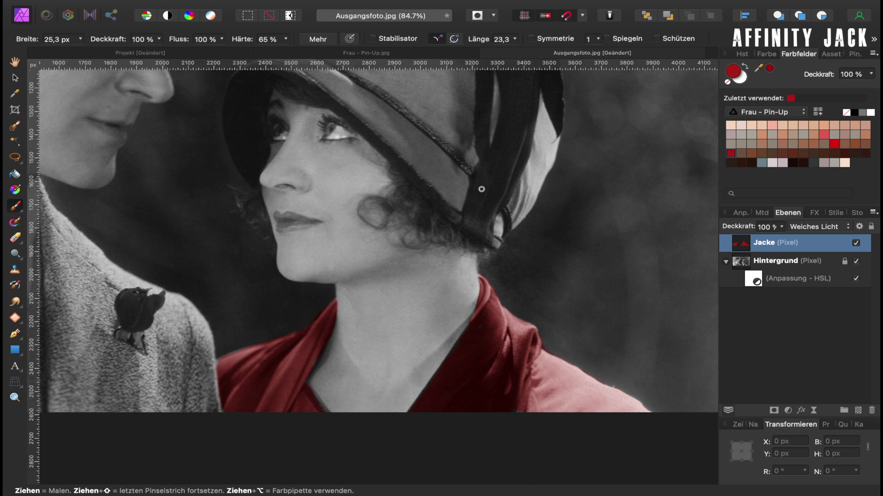
left_click(849, 227)
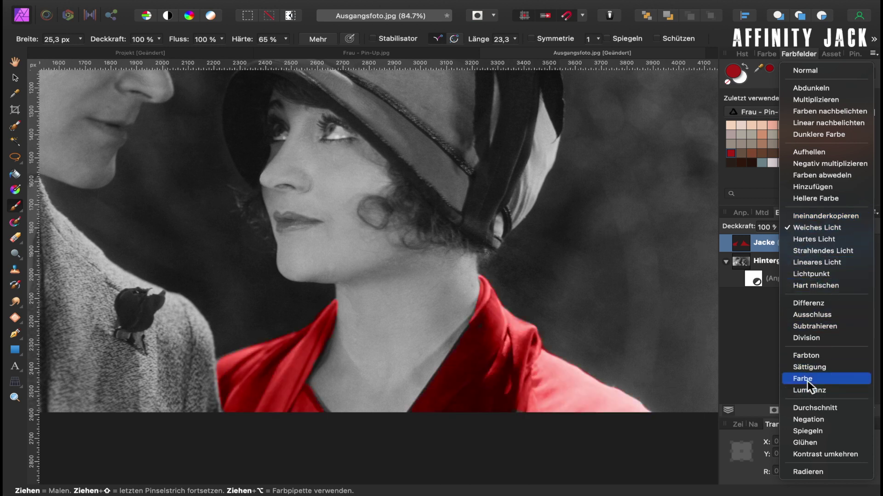
Step: Reselect Weiches Licht as the Jacke layer's blend mode after previewing alternatives like Color
left_click(814, 231)
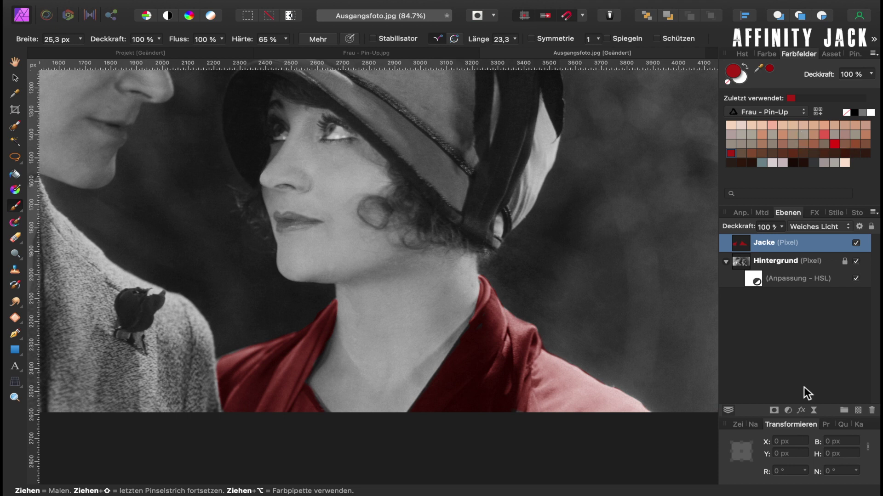
Step: Add a Gradient Map adjustment and open the colour picker for its left red stop
left_click(789, 410)
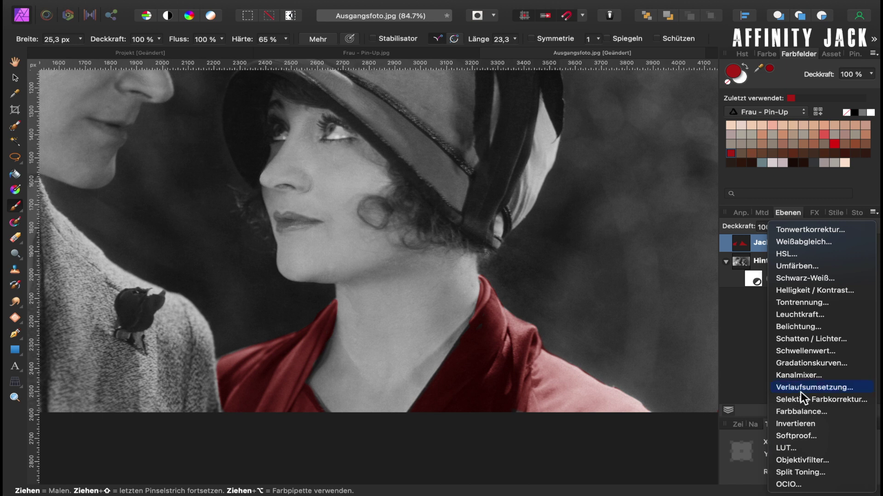
left_click(800, 391)
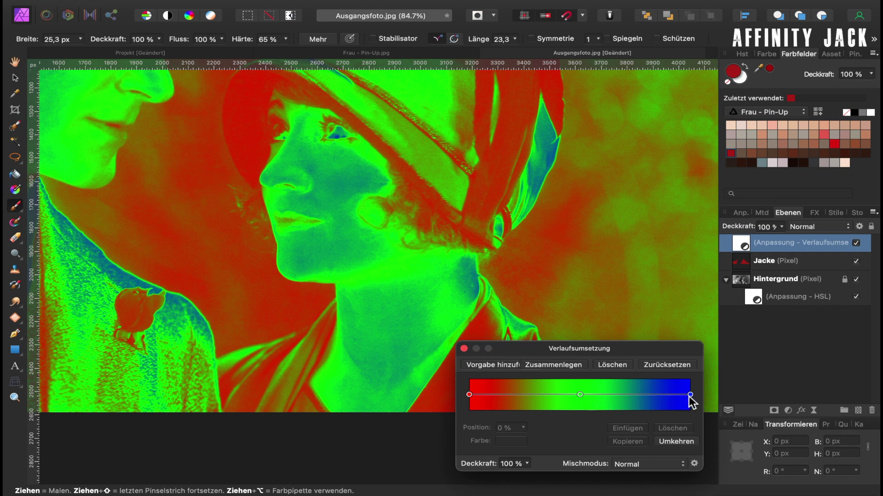
left_click(470, 394)
left_click(470, 394)
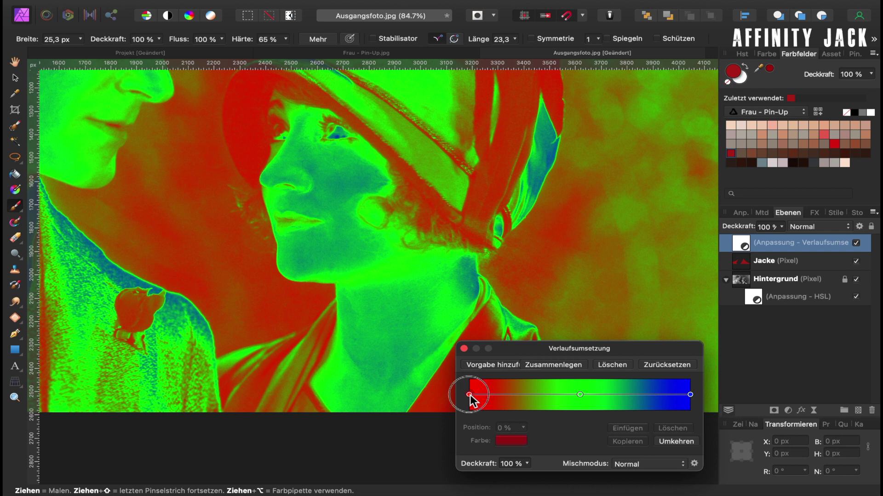
left_click(510, 442)
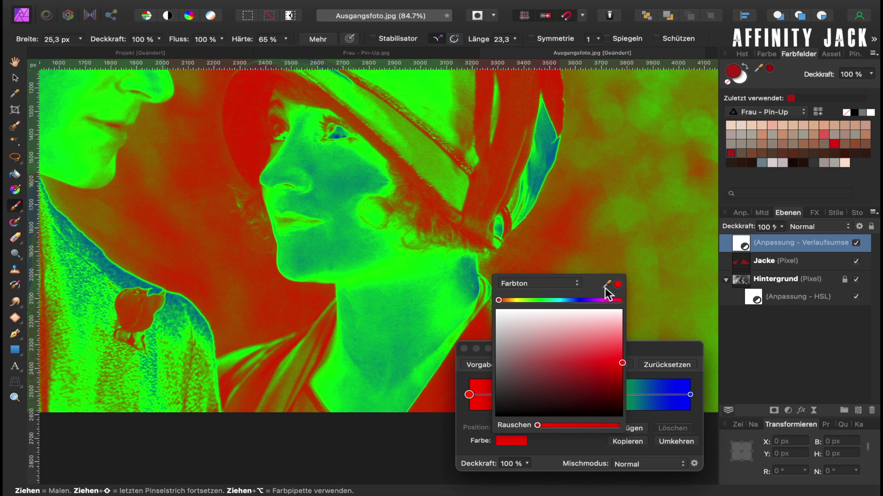
Step: Set the gradient's starting stop to a brown sampled from the palette
mouse_move(604, 288)
left_mouse_down()
mouse_move(749, 164)
mouse_move(806, 142)
left_mouse_up()
left_click(617, 286)
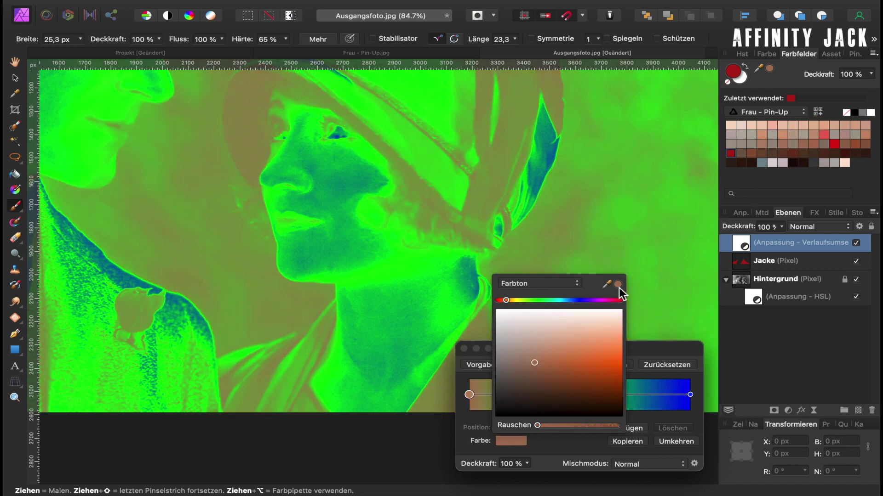
left_click(660, 351)
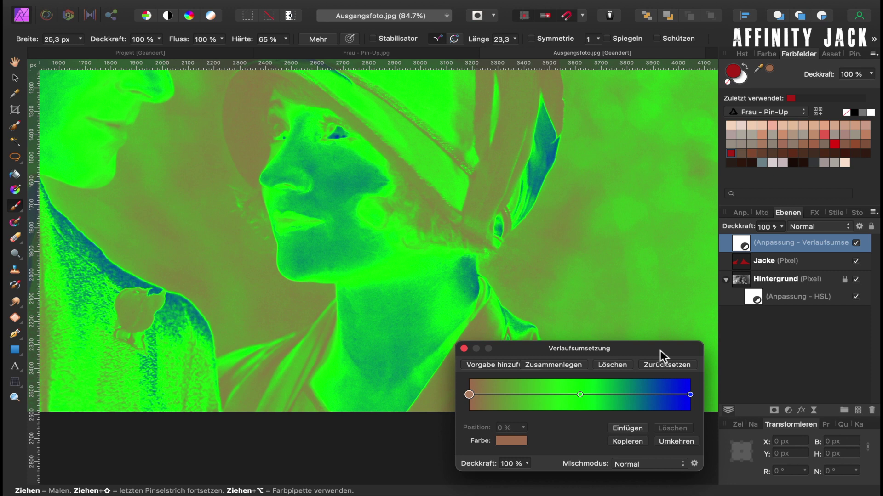
Step: Set the gradient's middle stop to a skin tone sampled from the palette
left_click(581, 395)
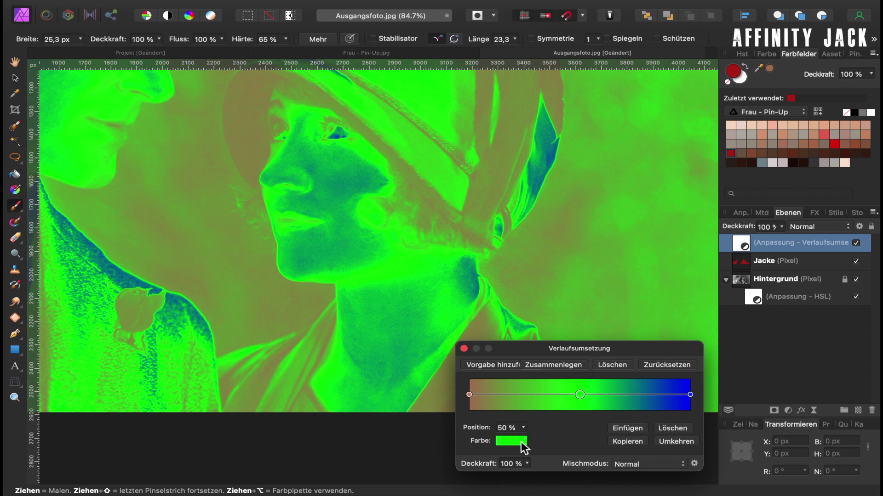
left_click(522, 448)
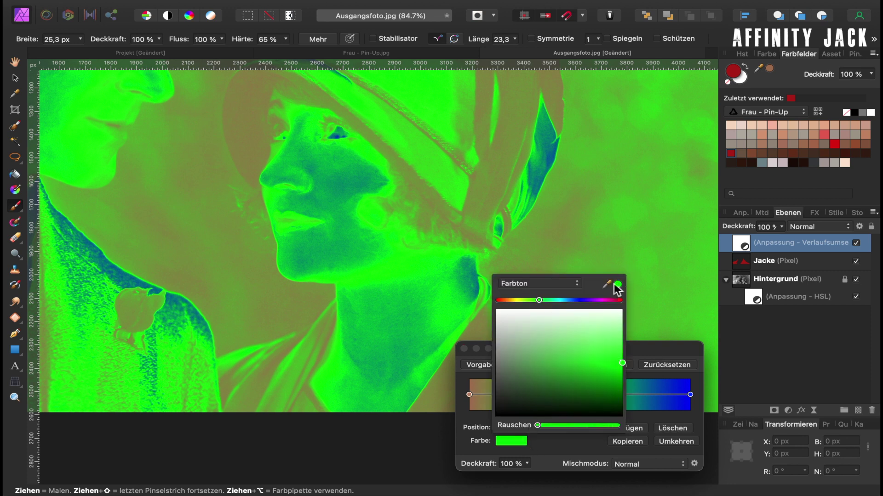
left_click_drag(607, 285, 814, 137)
left_click(619, 286)
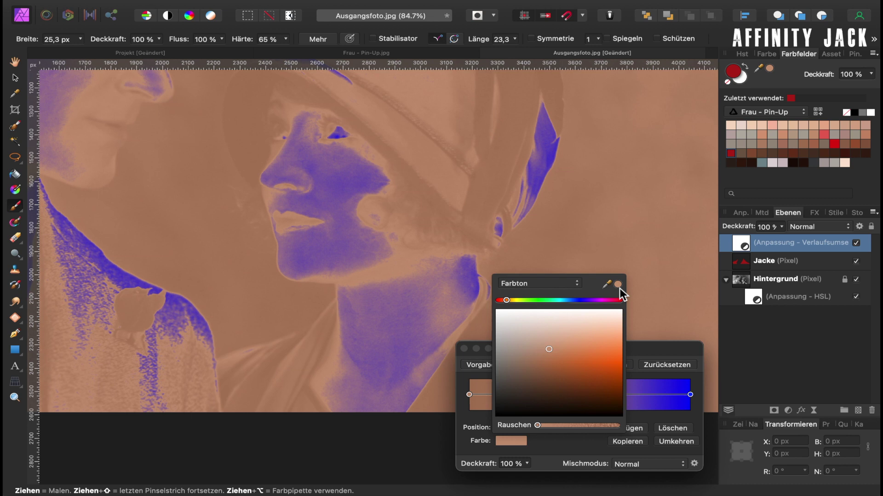
left_click(652, 349)
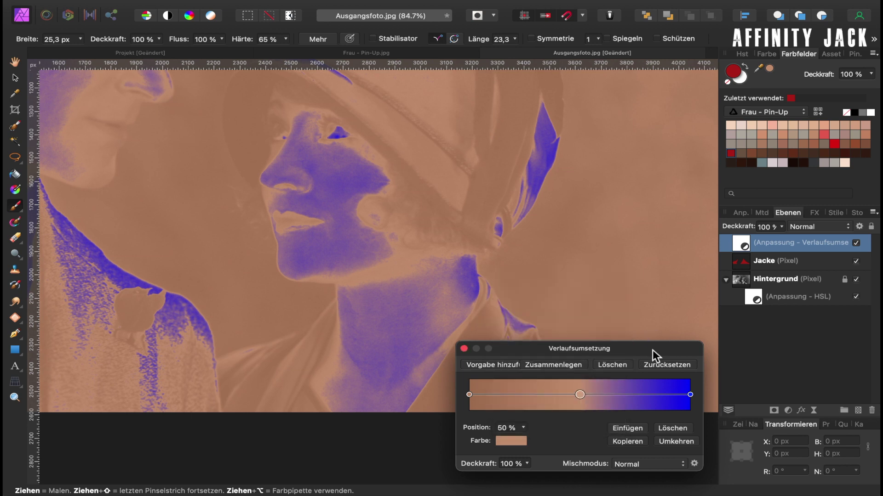
Step: Set the gradient's end stop to pale peach and close the Gradient Map settings
left_click(690, 395)
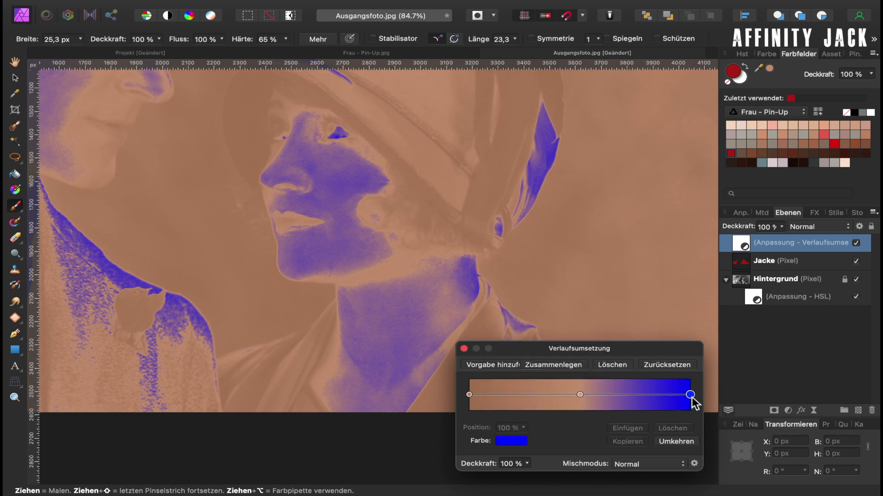
left_click(523, 442)
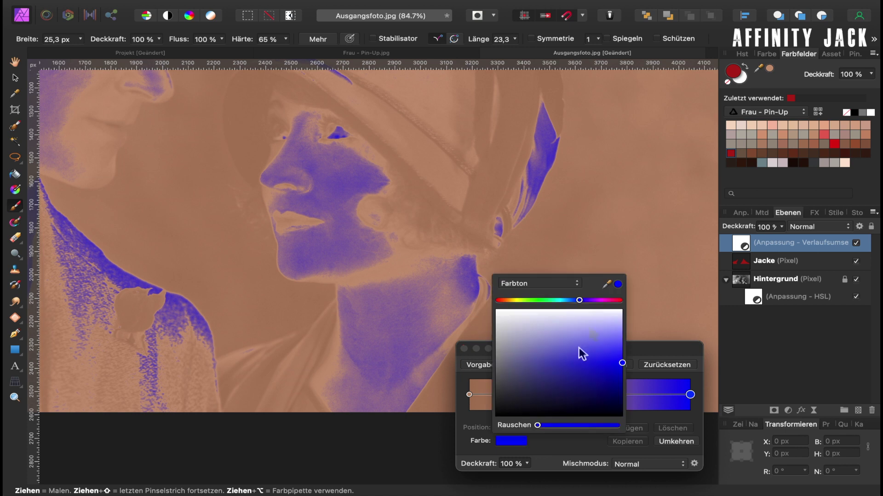
mouse_move(607, 284)
left_mouse_down()
mouse_move(752, 157)
mouse_move(762, 125)
left_mouse_up()
left_click(618, 285)
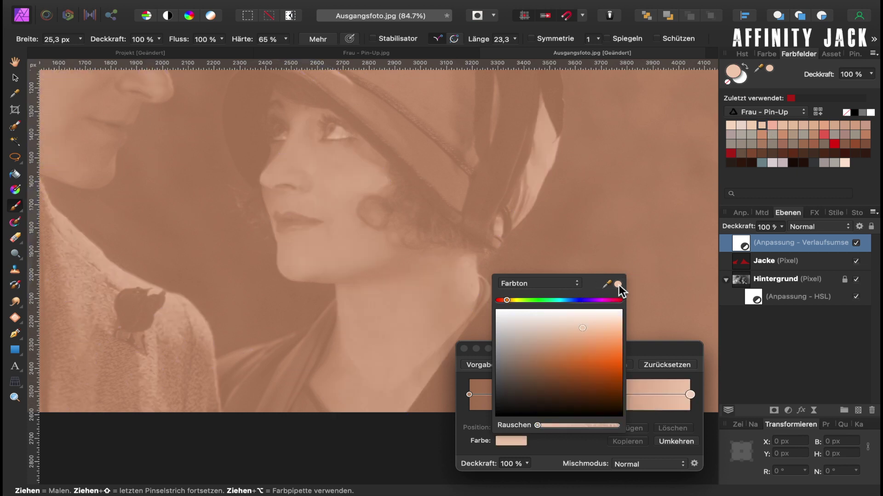
left_click(653, 349)
left_click_drag(653, 348, 549, 269)
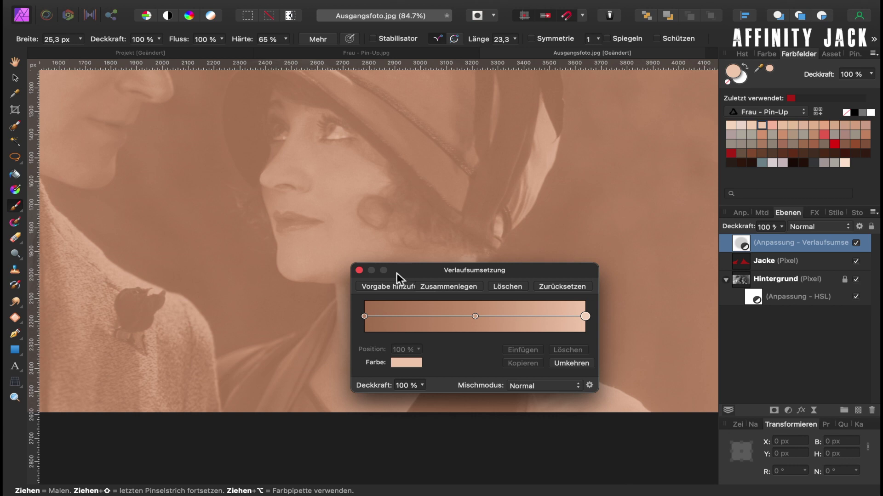
left_click(360, 270)
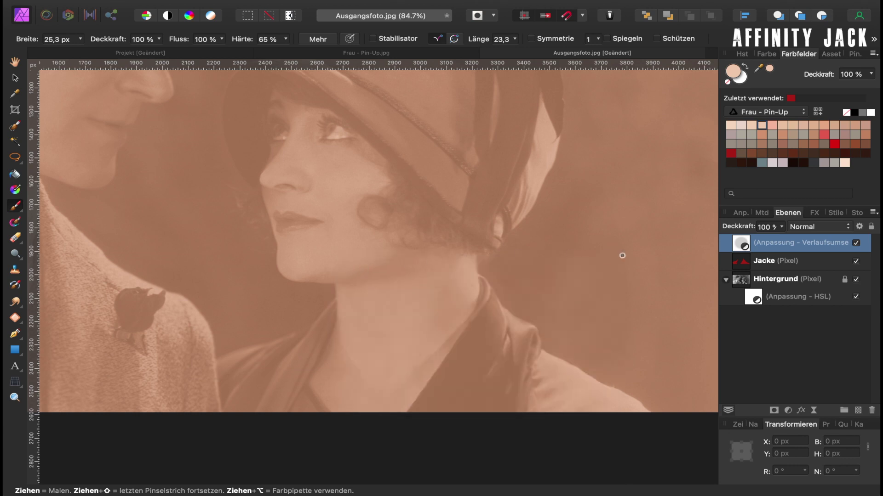
Step: Set the gradient map layer's blend mode to Ineinanderkopieren (Overlay)
left_click(821, 229)
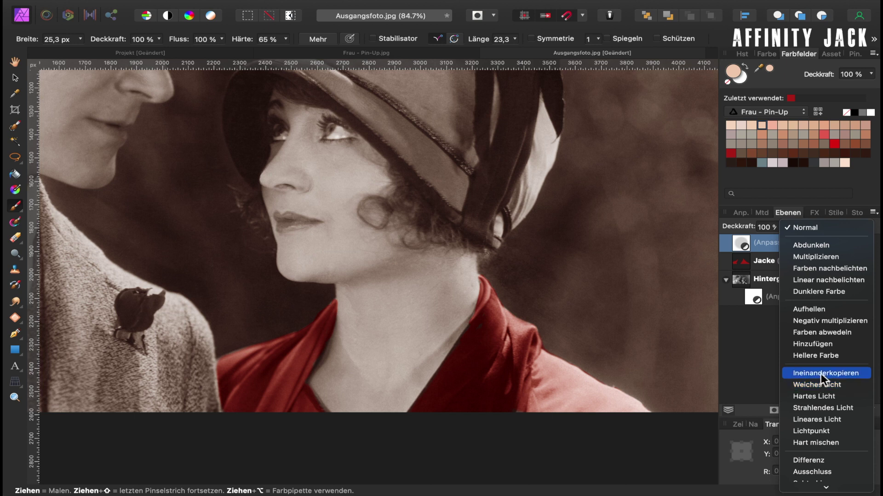
left_click(820, 373)
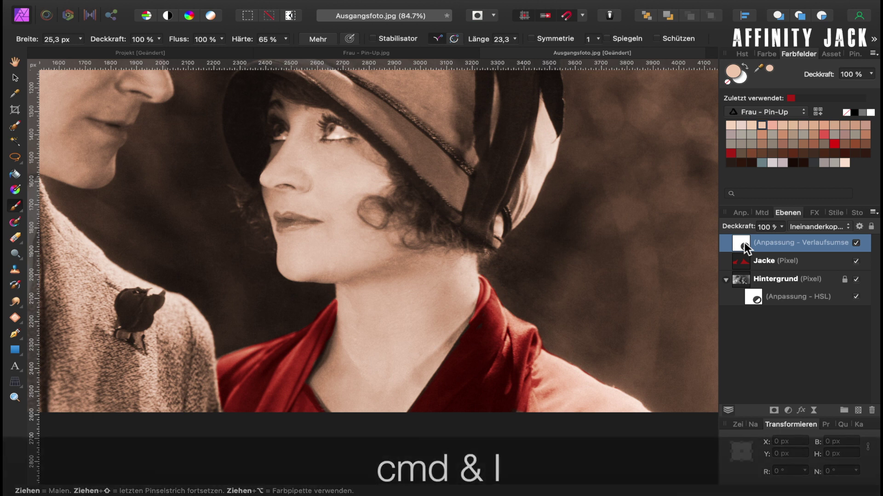
Step: Invert the gradient map's mask to hide the tint, choose white, and enlarge the brush
key("super+i")
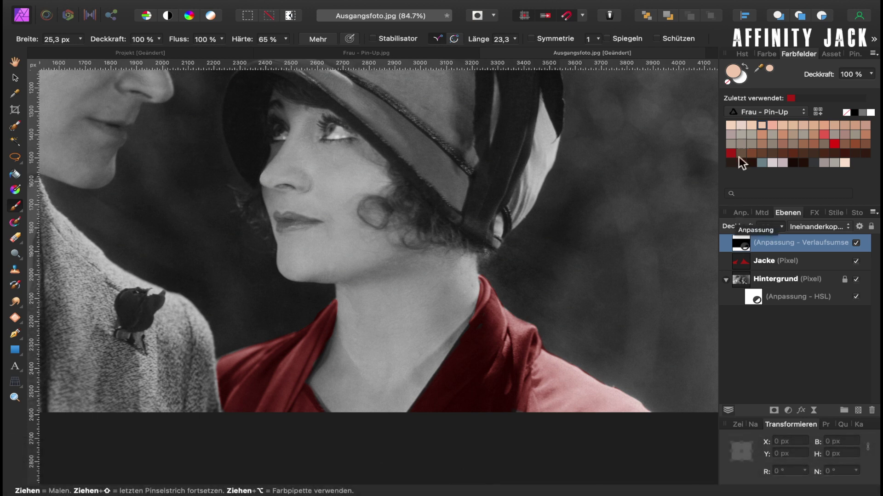
left_click(739, 84)
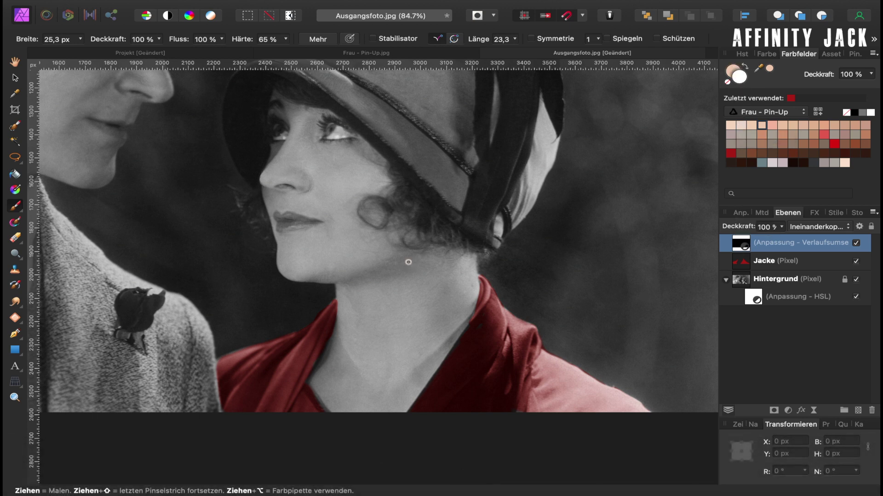
mouse_move(407, 260)
left_mouse_down()
mouse_move(462, 248)
mouse_move(462, 267)
left_mouse_up()
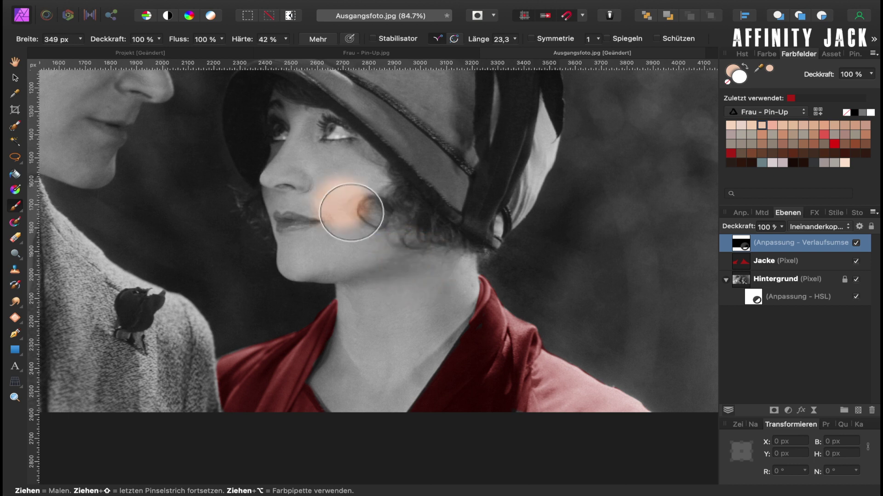
Step: Paint the skin tint back onto the woman's cheek, neck, chest and lower face
mouse_move(352, 212)
left_mouse_down()
mouse_move(388, 300)
mouse_move(453, 260)
left_mouse_up()
mouse_move(343, 327)
left_mouse_down()
mouse_move(331, 326)
mouse_move(339, 335)
mouse_move(315, 385)
mouse_move(325, 394)
mouse_move(349, 371)
mouse_move(353, 390)
mouse_move(338, 367)
mouse_move(361, 388)
mouse_move(395, 381)
left_mouse_up()
mouse_move(360, 407)
left_mouse_down()
mouse_move(400, 407)
mouse_move(404, 355)
mouse_move(420, 351)
mouse_move(417, 382)
mouse_move(457, 315)
mouse_move(468, 269)
left_mouse_up()
mouse_move(325, 236)
left_mouse_down()
mouse_move(292, 213)
mouse_move(289, 264)
mouse_move(306, 274)
mouse_move(305, 236)
mouse_move(275, 154)
mouse_move(371, 162)
mouse_move(323, 181)
left_mouse_up()
Step: Zoom in on the eyes, tint the brow, and lower brush hardness and flow to about half
scroll(325, 179, "up", 5)
scroll(315, 179, "up", 3)
mouse_move(289, 92)
left_mouse_down()
mouse_move(379, 109)
mouse_move(324, 110)
left_mouse_up()
left_click(286, 39)
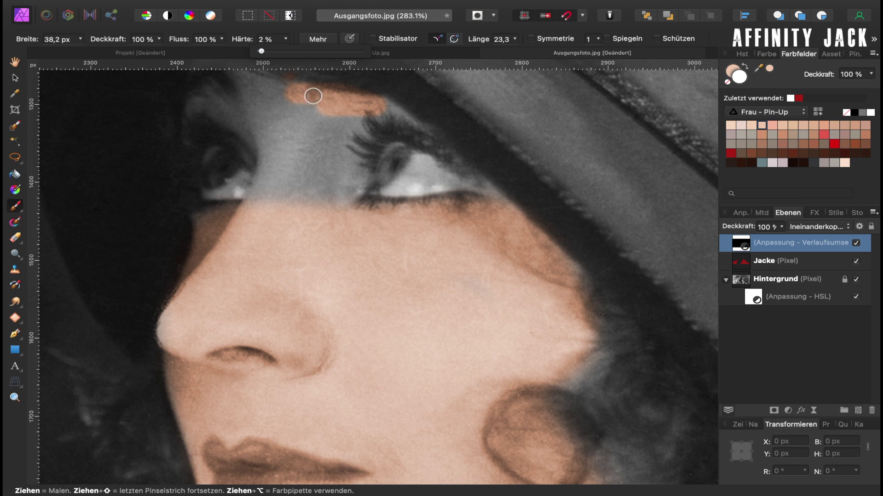
left_click(222, 39)
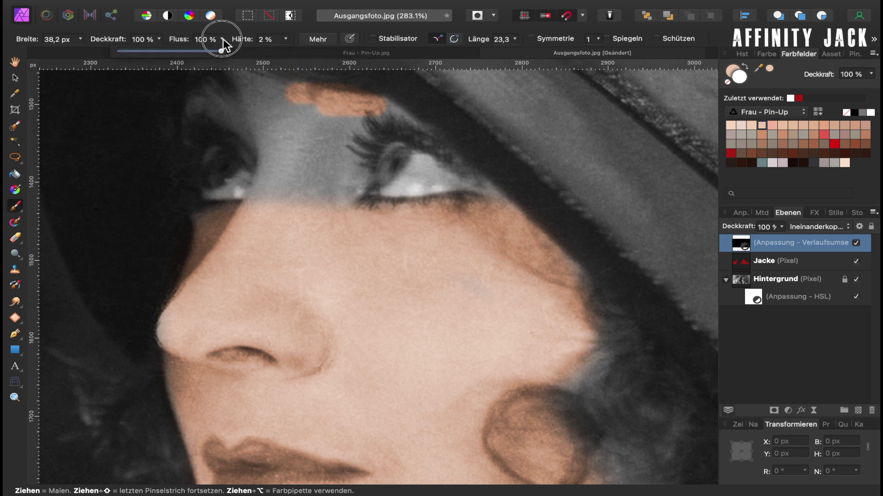
left_click_drag(222, 48, 168, 48)
Step: Paint the skin tint across the brow and above the right eye's lashes
mouse_move(286, 107)
left_mouse_down()
mouse_move(299, 106)
mouse_move(313, 124)
mouse_move(322, 174)
mouse_move(355, 122)
mouse_move(339, 158)
mouse_move(345, 179)
mouse_move(335, 219)
mouse_move(289, 109)
mouse_move(270, 203)
mouse_move(306, 229)
mouse_move(315, 207)
mouse_move(464, 256)
mouse_move(532, 266)
mouse_move(510, 211)
left_mouse_up()
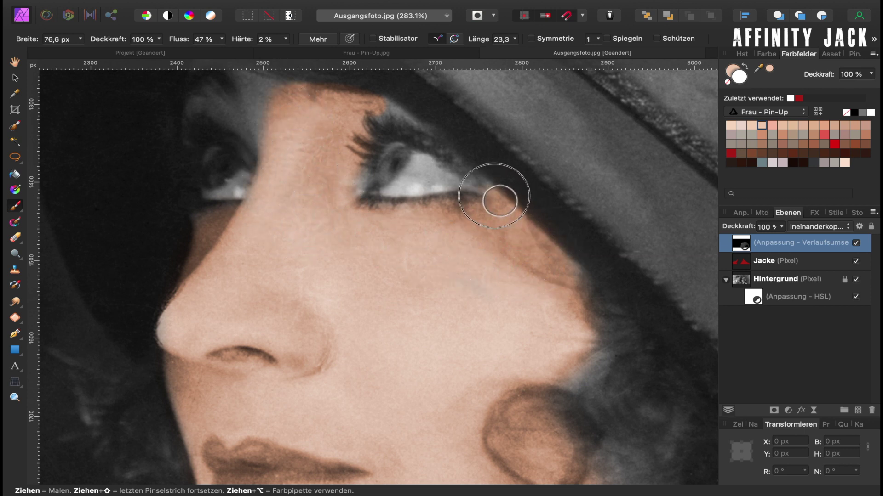
left_click_drag(378, 115, 399, 116)
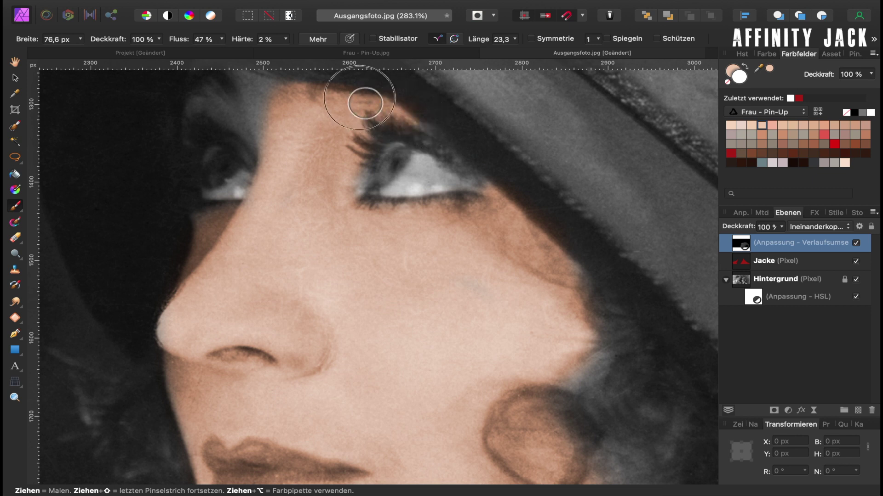
scroll(361, 94, "up", 3)
scroll(361, 94, "left", 4)
Step: Zoom to the mouth and paint black on the mask over the lips to restore grey
key("super+0")
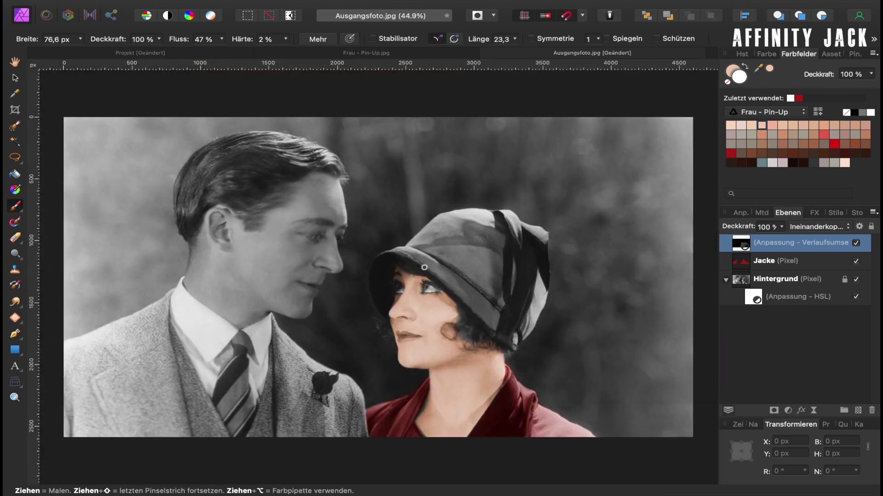
scroll(420, 336, "up", 2)
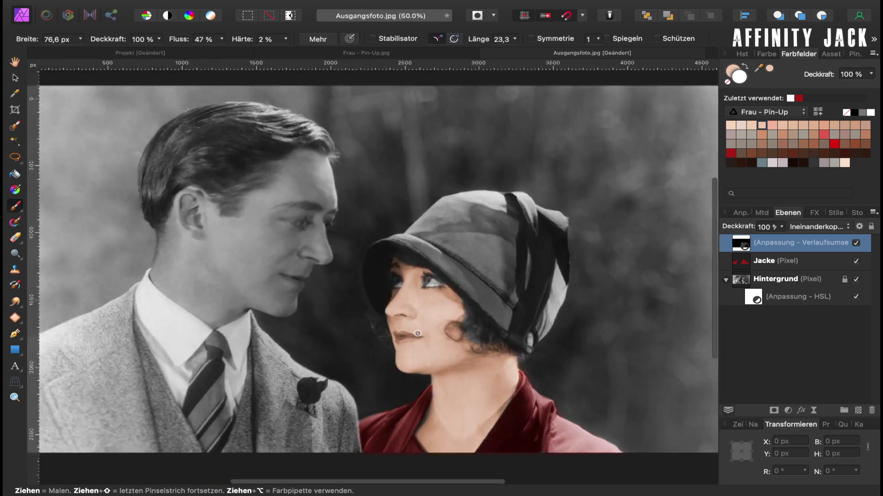
scroll(419, 336, "up", 3)
scroll(419, 335, "down", 3)
scroll(418, 335, "right", 2)
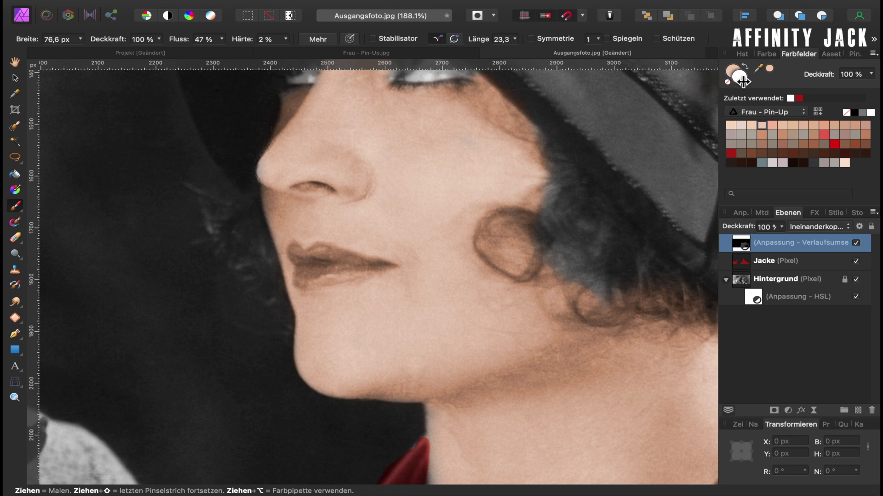
key("d")
key("x")
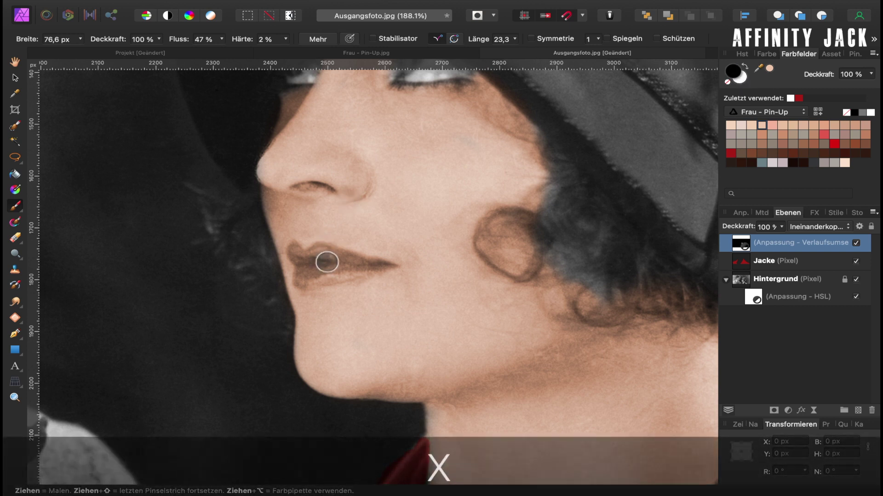
mouse_move(321, 256)
left_mouse_down()
mouse_move(355, 269)
mouse_move(299, 256)
mouse_move(307, 284)
mouse_move(370, 270)
mouse_move(369, 262)
left_mouse_up()
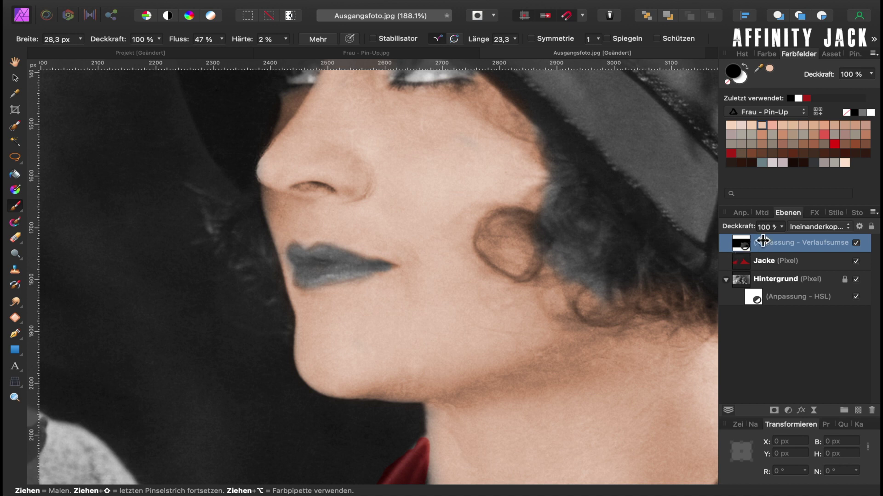
Step: Add a new pixel layer named Lippen
left_click(858, 410)
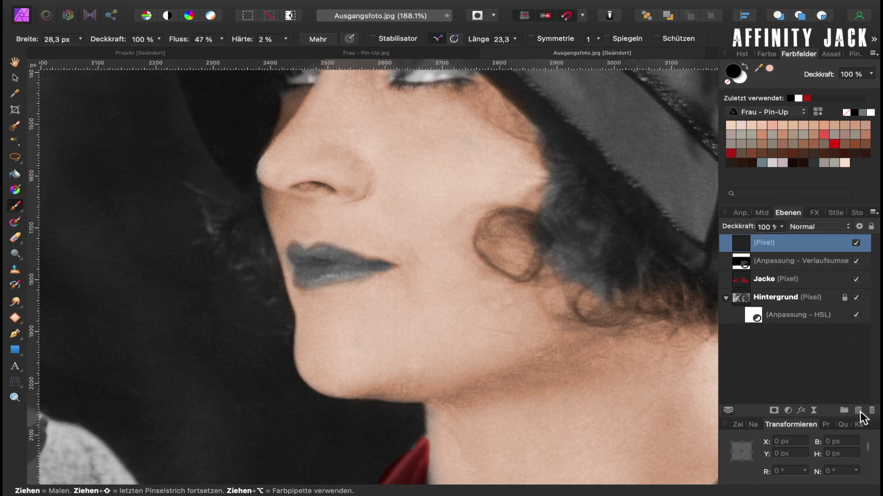
double_click(772, 247)
type("Lippen")
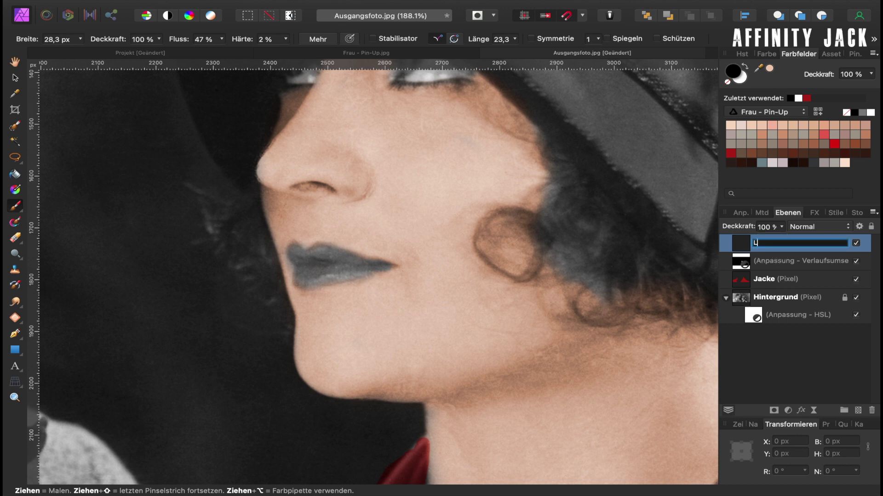
key("Return")
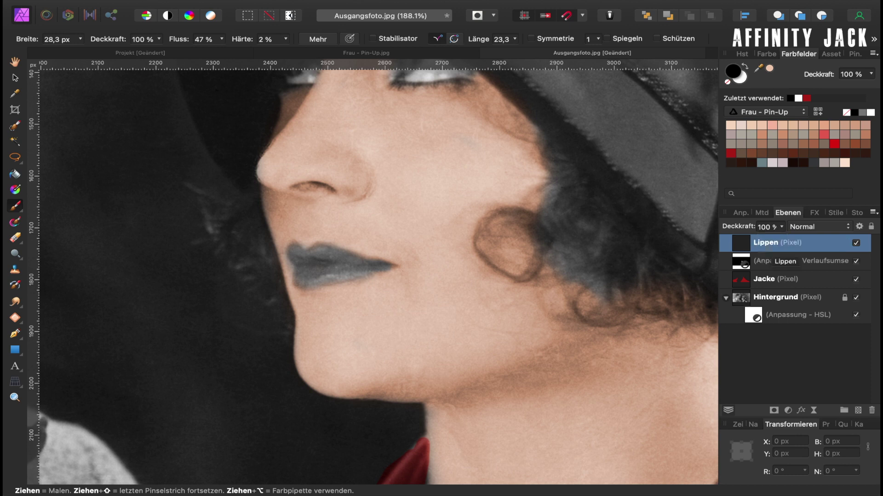
Step: Paint the lips dark red on the Lippen layer with Weiches Licht blending
left_click(731, 154)
left_click(810, 227)
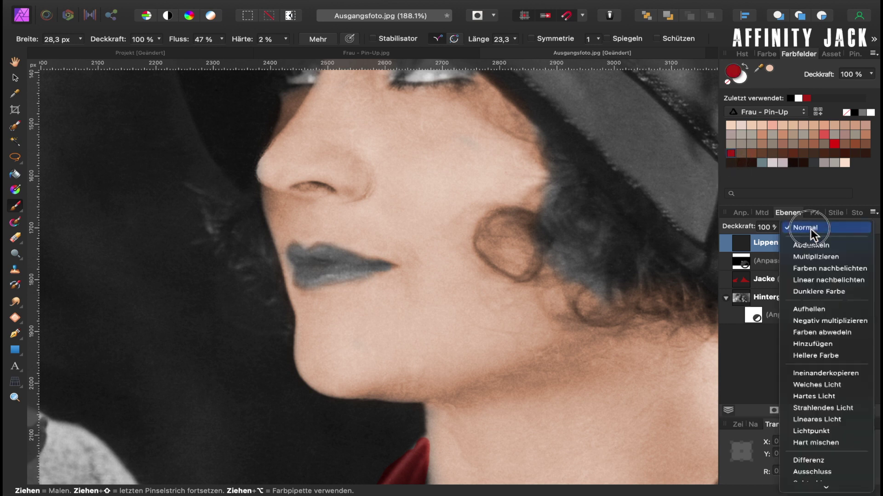
left_click(814, 383)
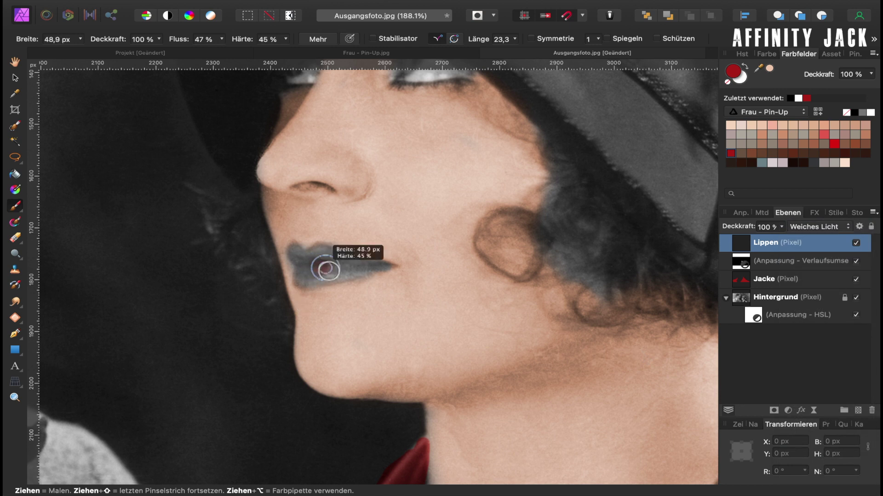
mouse_move(317, 251)
left_mouse_down()
mouse_move(354, 262)
mouse_move(295, 252)
left_mouse_up()
key("bracketleft")
key("bracketleft")
key("bracketleft")
left_click_drag(356, 262, 382, 265)
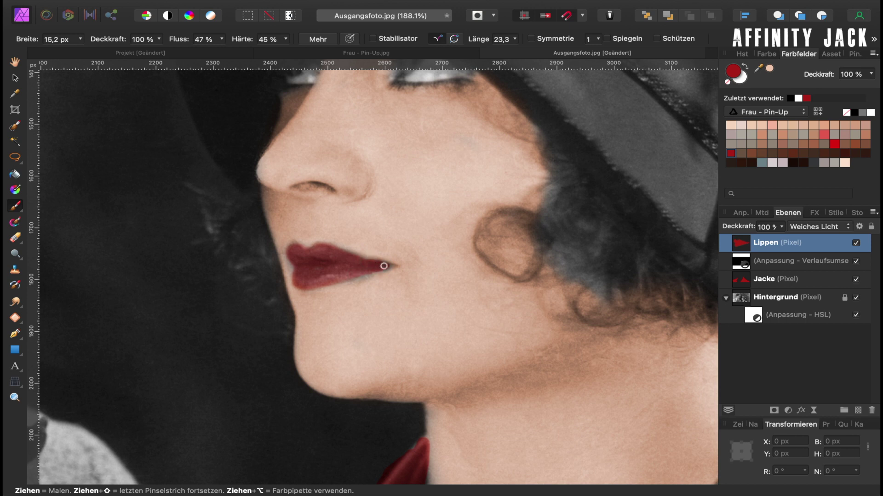
scroll(384, 266, "down", 5)
scroll(385, 267, "down", 2)
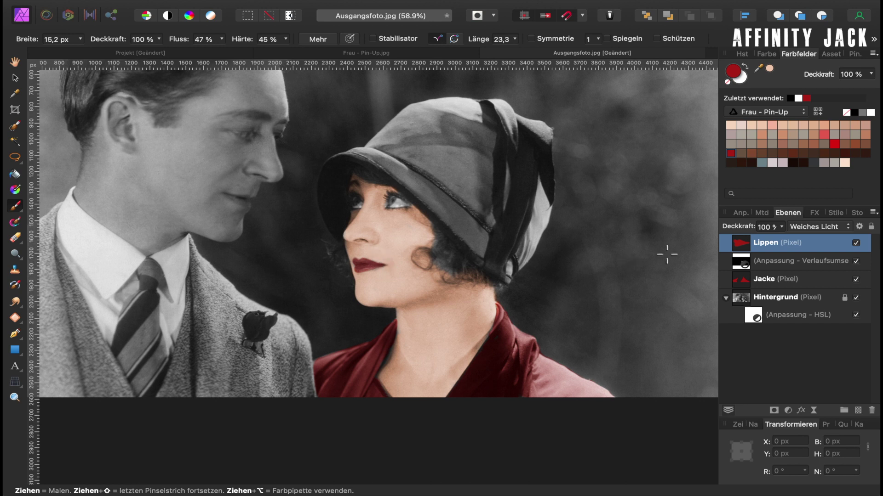
Step: Lower the Lippen layer's Deckkraft (opacity) to 67 %
left_click(781, 227)
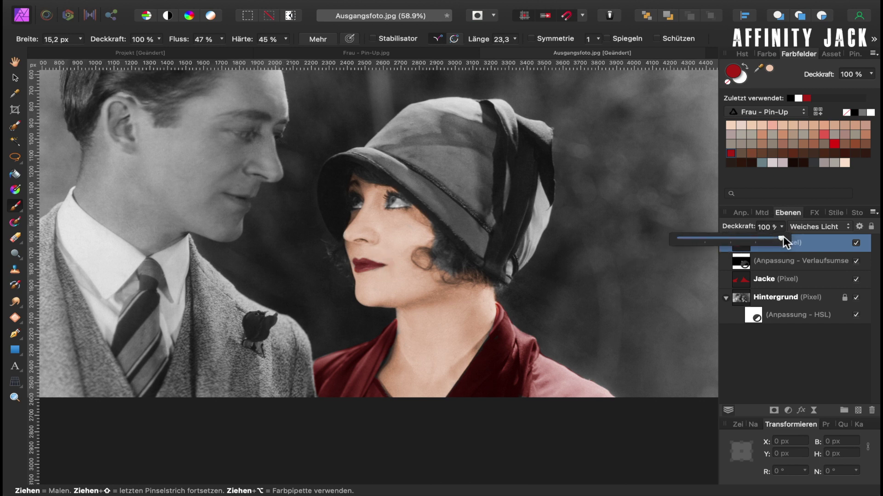
left_click_drag(781, 237, 752, 238)
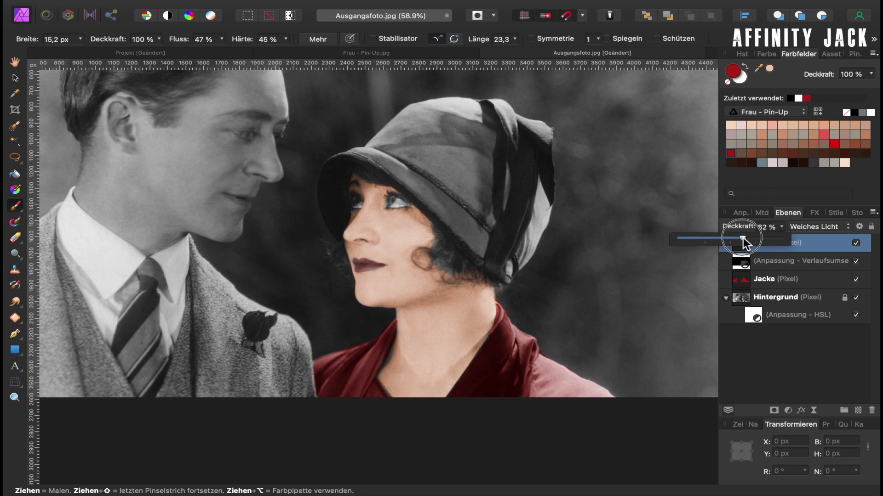
left_click(801, 243)
double_click(801, 242)
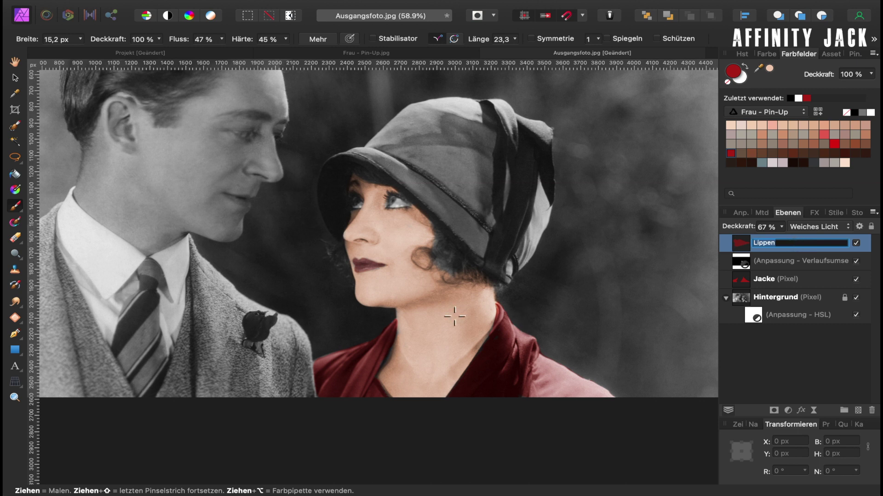
scroll(454, 316, "up", 2)
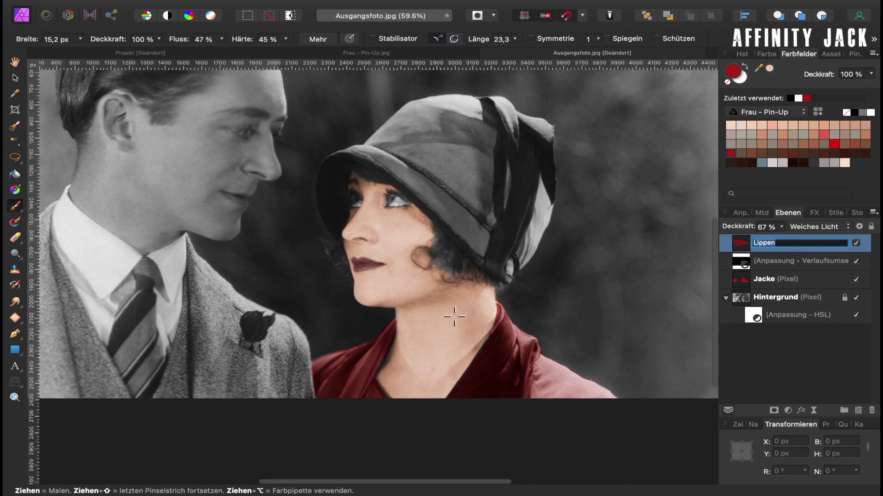
scroll(454, 316, "up", 2)
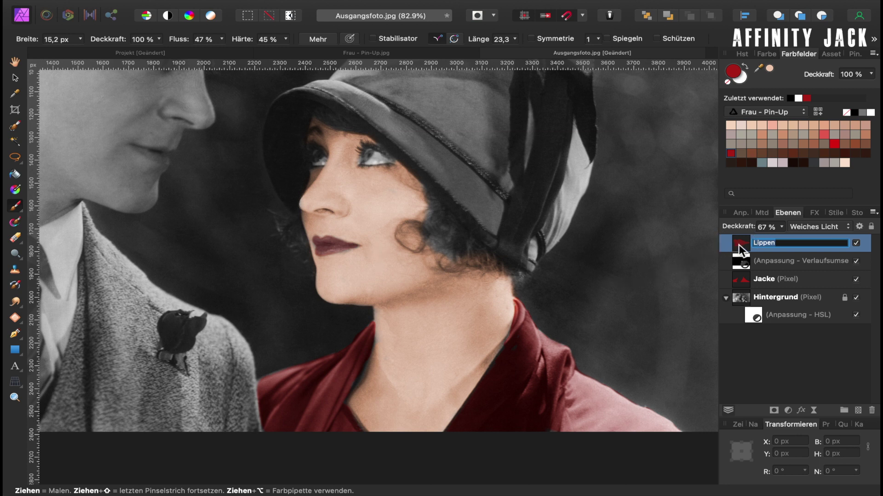
Step: Add a new pixel layer named Rötung
left_click(858, 410)
double_click(765, 244)
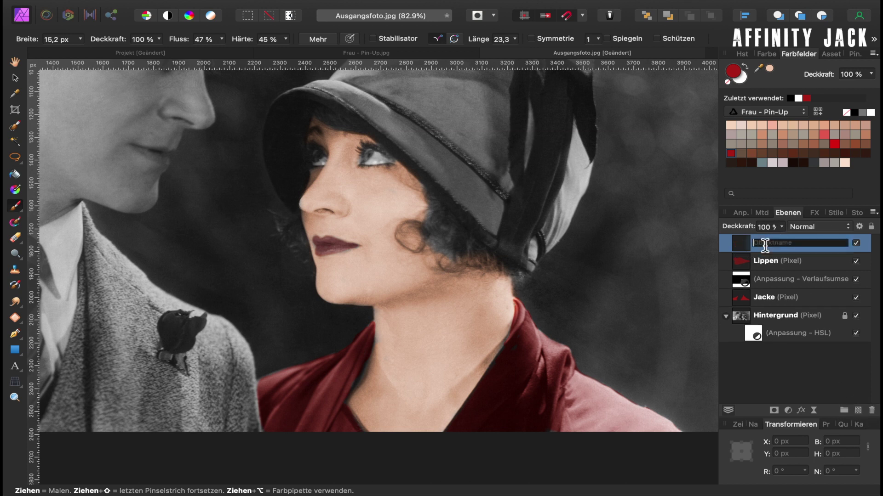
type("Rötung")
key("Return")
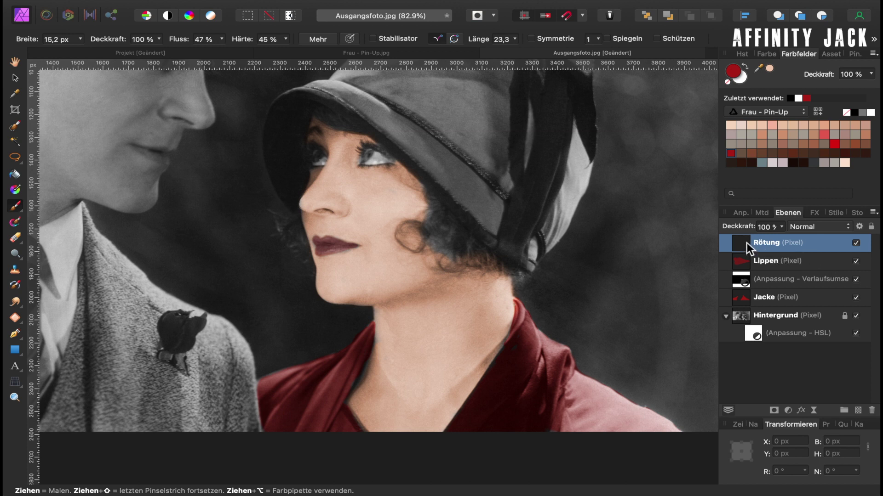
Step: Group the layers from Rötung to Jacke as 'Frau' and move the gradient map above it
left_click(746, 297, "shift")
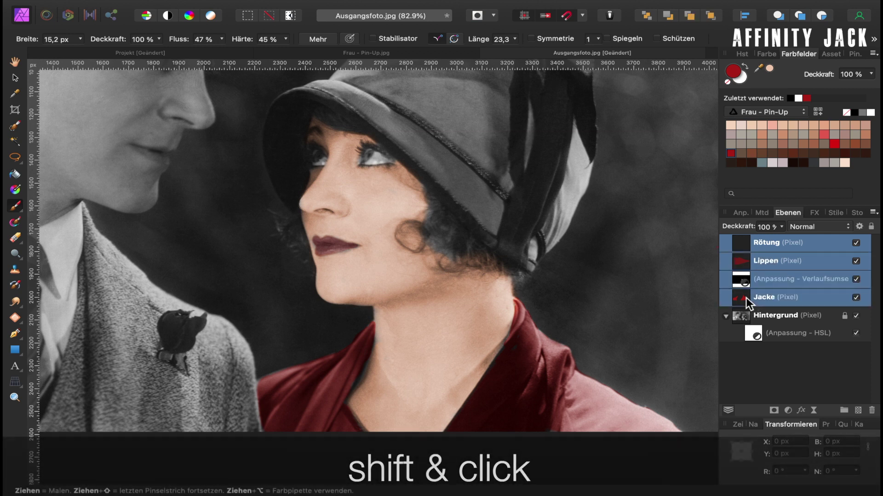
key("super+g")
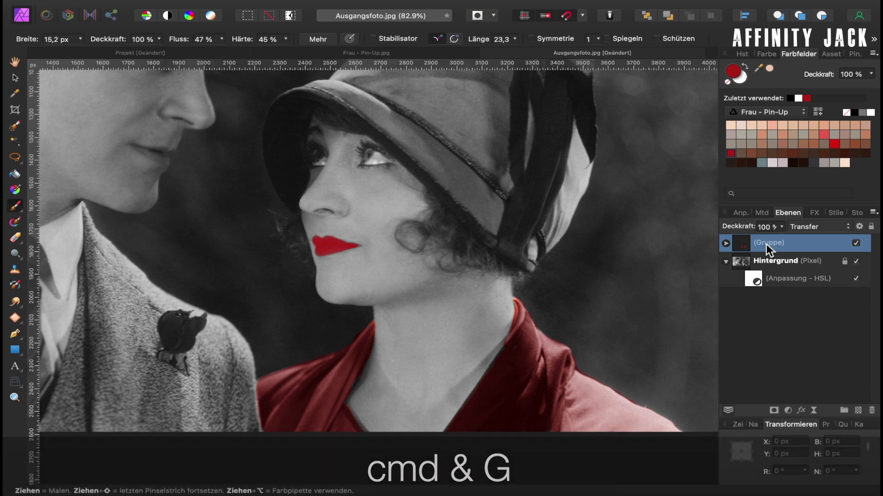
double_click(766, 244)
type("Frau")
key("Return")
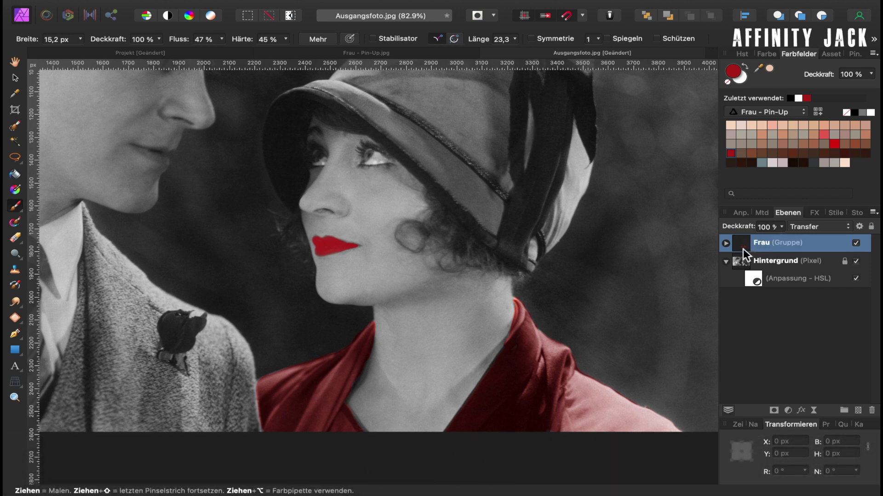
left_click(726, 244)
left_click_drag(749, 298, 730, 236)
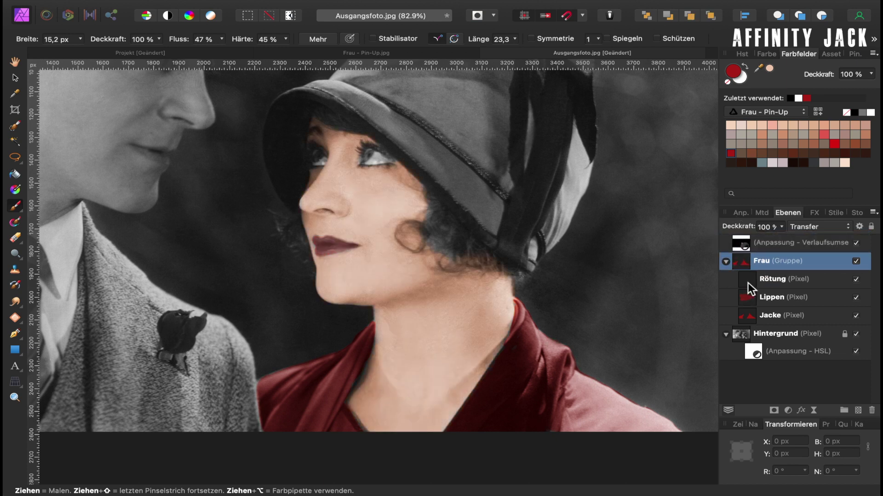
Step: Set the Rötung layer to Weiches Licht, enlarge the brush to about 311 px, and test a cheek stroke
left_click(748, 283)
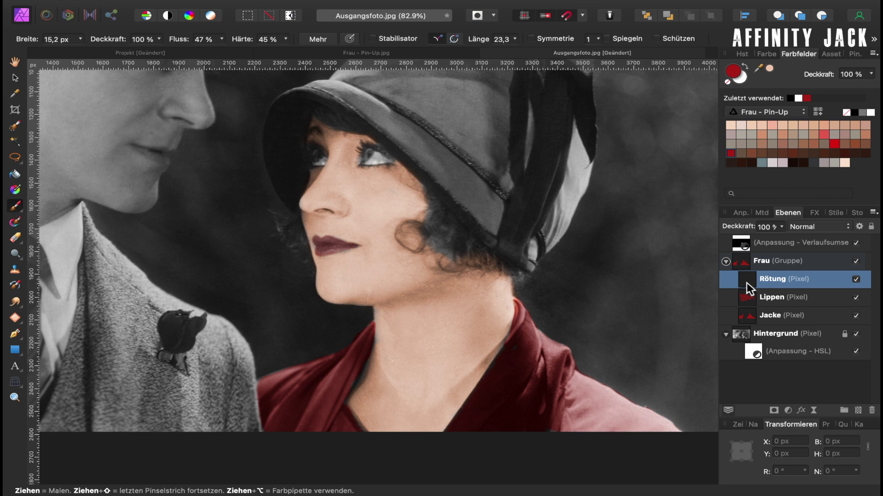
left_click_drag(418, 294, 460, 295)
left_click(811, 227)
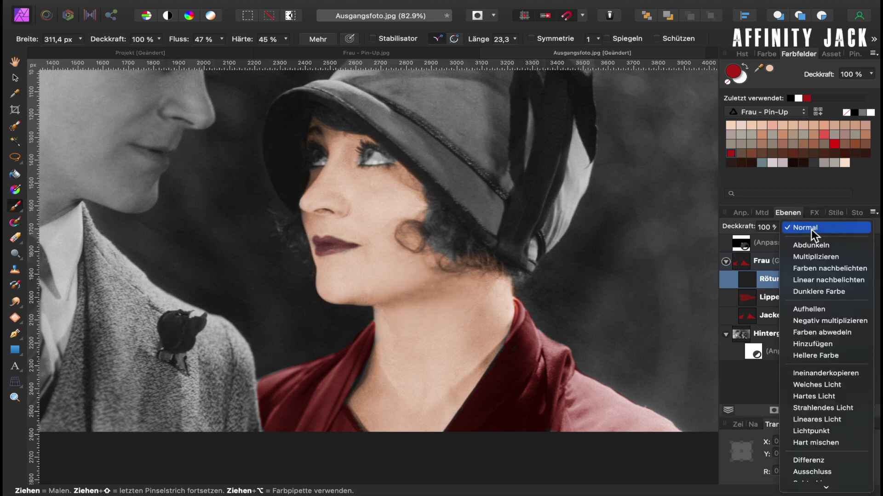
left_click(812, 385)
left_click_drag(430, 260, 389, 214)
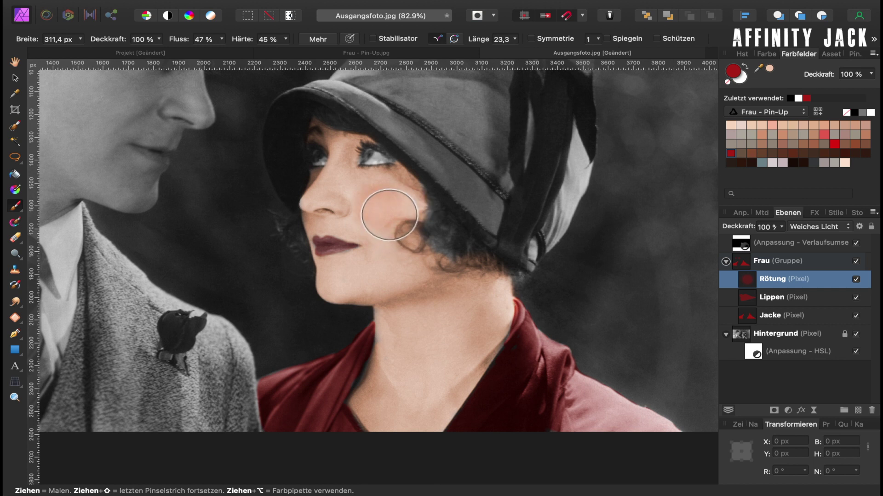
Step: Soften the brush hardness, lower brush opacity to 16 % and reduce the flow
left_click(287, 40)
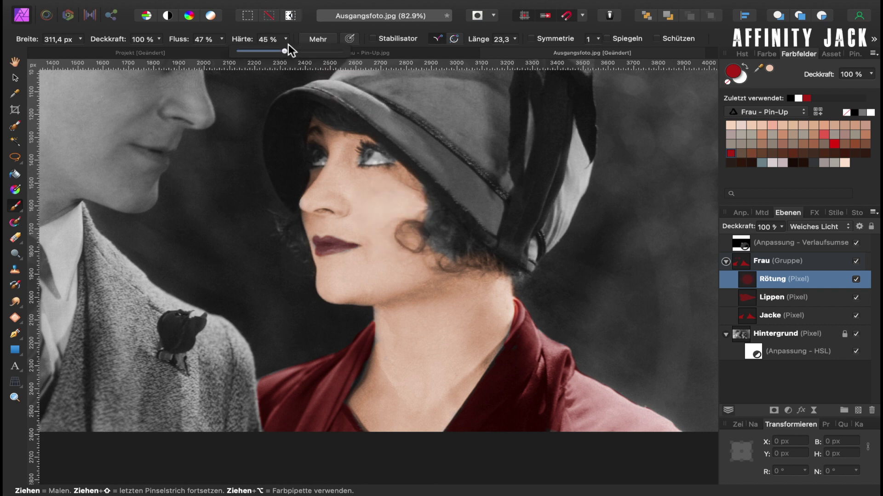
left_click_drag(285, 52, 256, 52)
left_click(159, 40)
left_click_drag(159, 51, 90, 55)
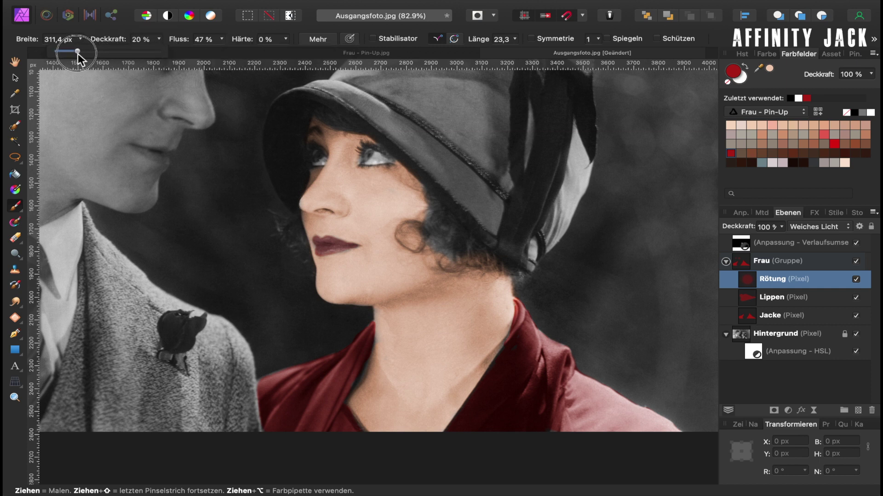
left_click_drag(78, 54, 73, 52)
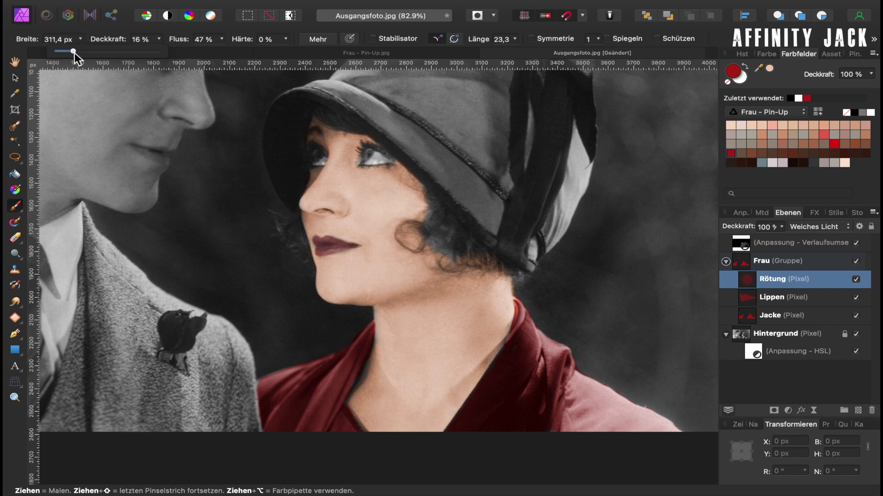
left_click(222, 39)
left_click_drag(219, 49, 190, 53)
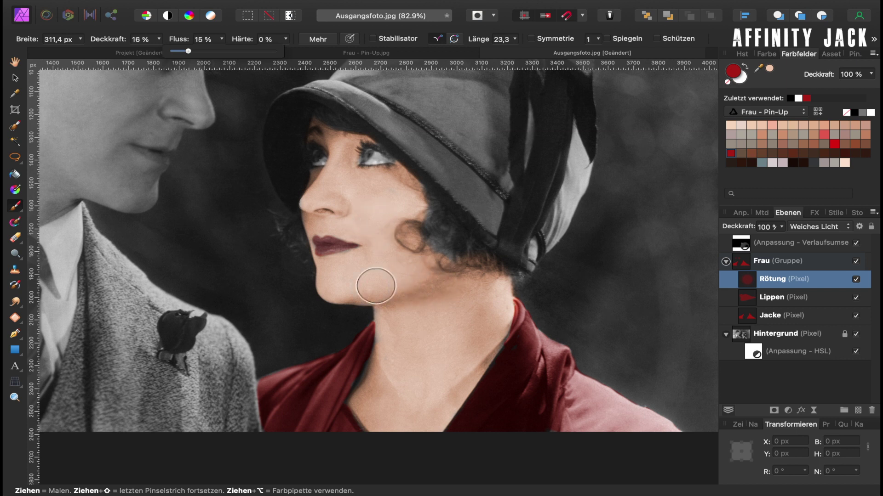
Step: Paint soft blush on chin, nose, cheeks and neck, raising opacity to 35 %, then compare before/after
left_click_drag(363, 289, 370, 296)
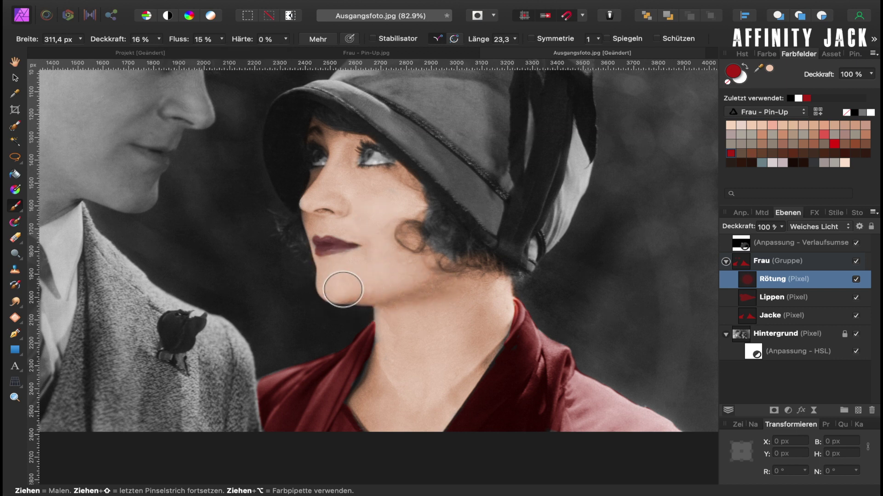
left_click_drag(326, 193, 345, 161)
left_click_drag(345, 202, 406, 207)
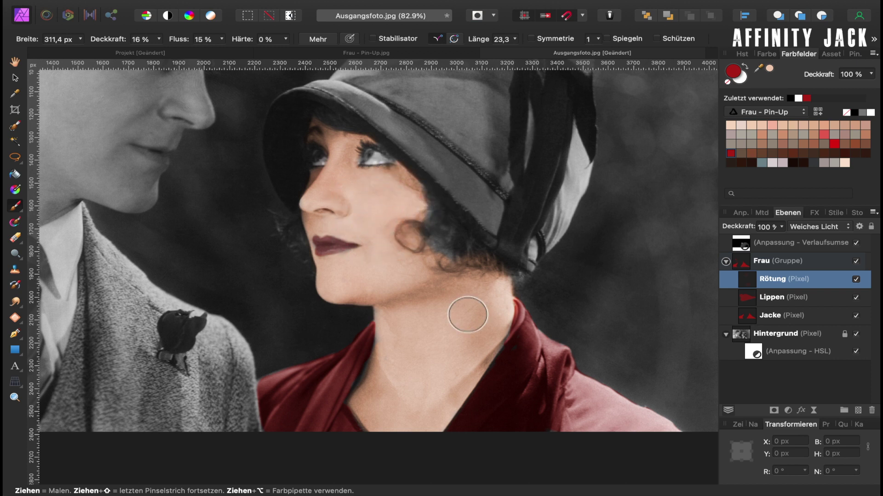
left_click(158, 39)
left_click_drag(160, 51, 177, 51)
mouse_move(497, 311)
left_mouse_down()
mouse_move(479, 304)
mouse_move(449, 347)
mouse_move(445, 387)
left_mouse_up()
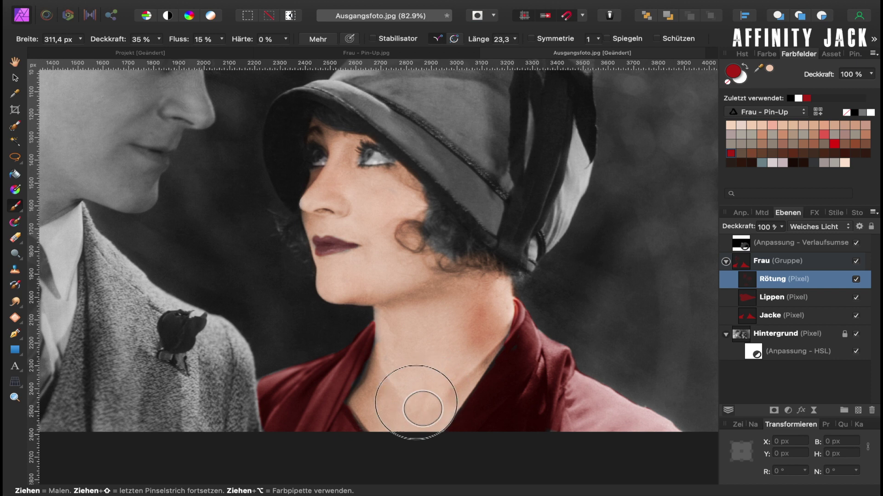
left_click_drag(404, 275, 344, 284)
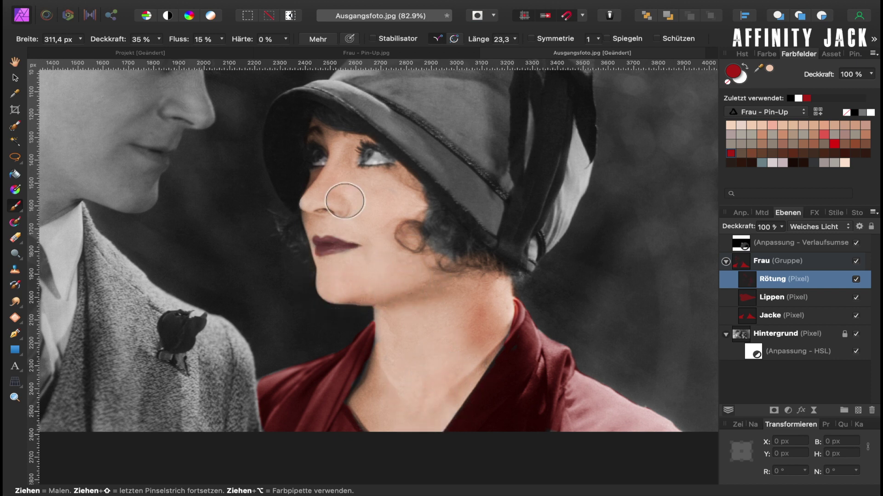
mouse_move(407, 212)
left_mouse_down()
mouse_move(395, 217)
mouse_move(410, 204)
mouse_move(401, 226)
left_mouse_up()
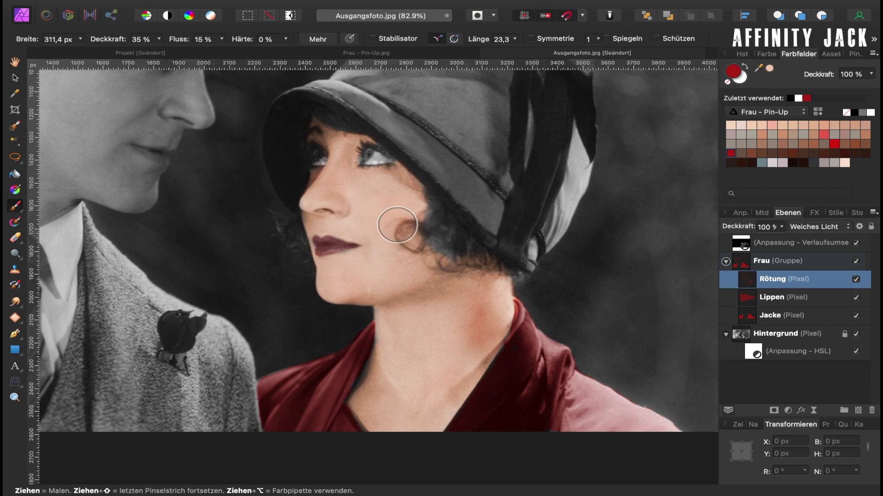
left_click(856, 280)
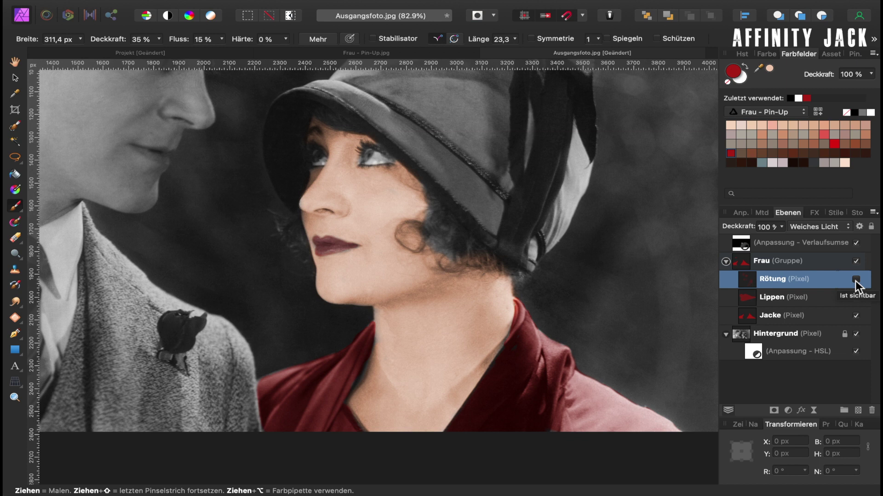
left_click(855, 280)
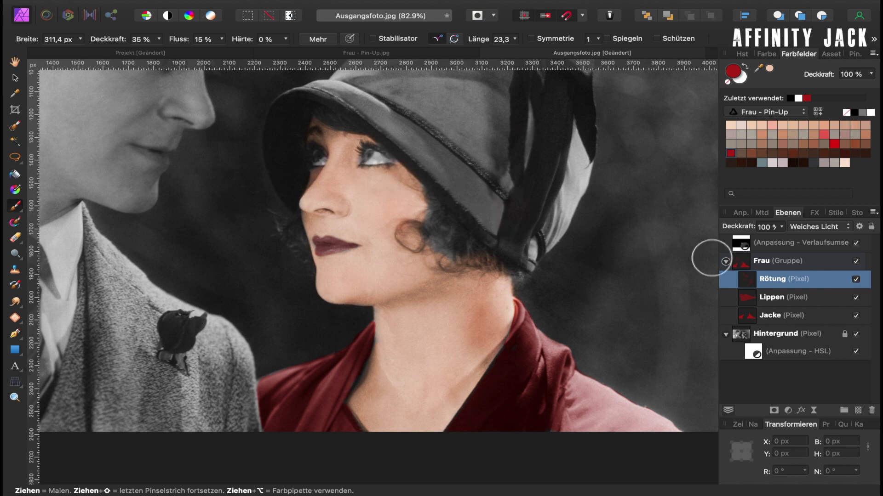
Step: Add a new layer named Augen inside the Frau group
left_click(858, 410)
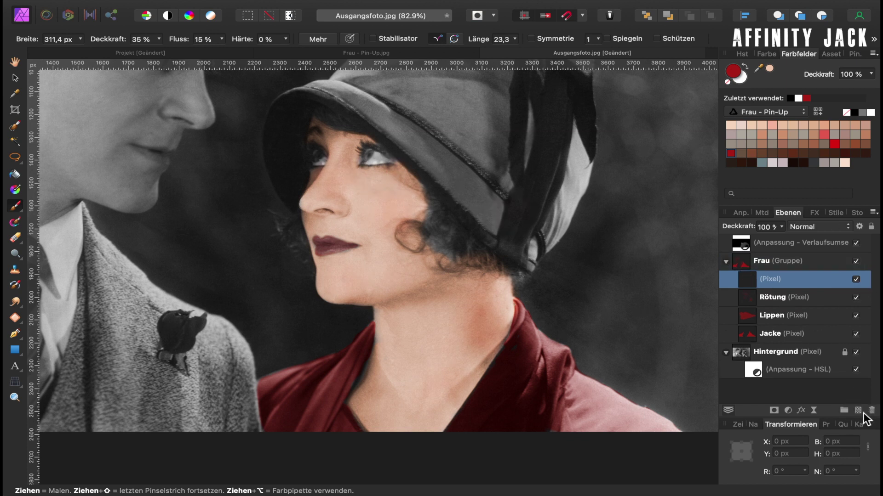
double_click(782, 279)
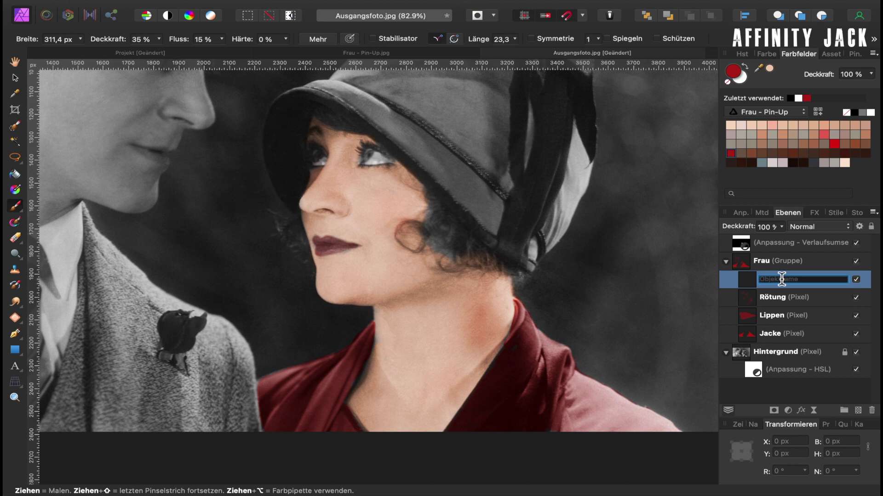
type("Augen")
key("Return")
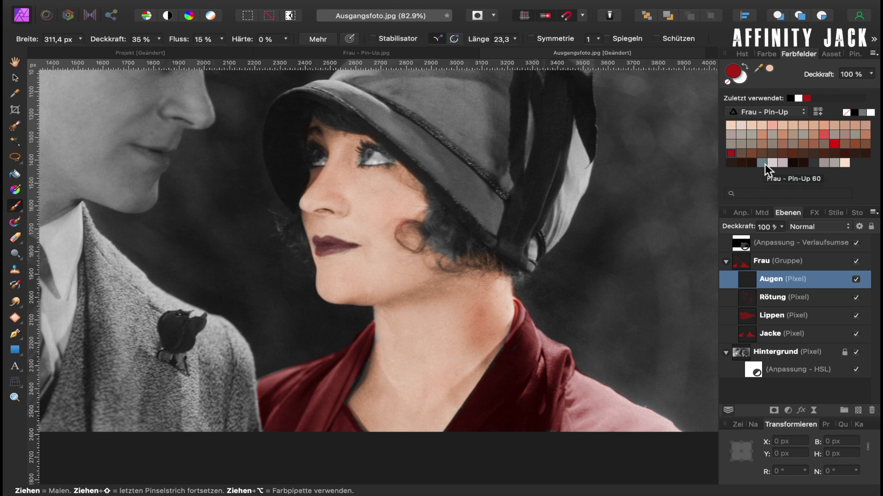
Step: Pick grey-blue at 100 % brush opacity, zoom in on the eyes and shrink the brush
left_click(763, 162)
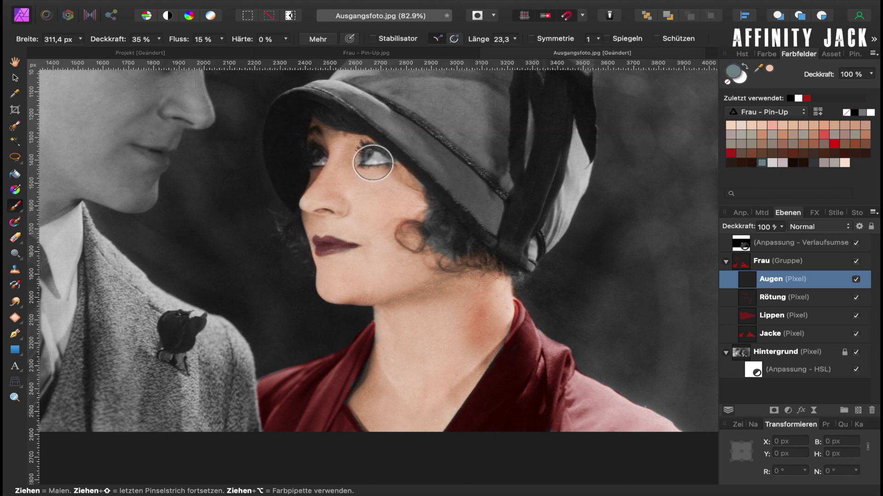
left_click(159, 40)
left_click_drag(157, 52, 233, 52)
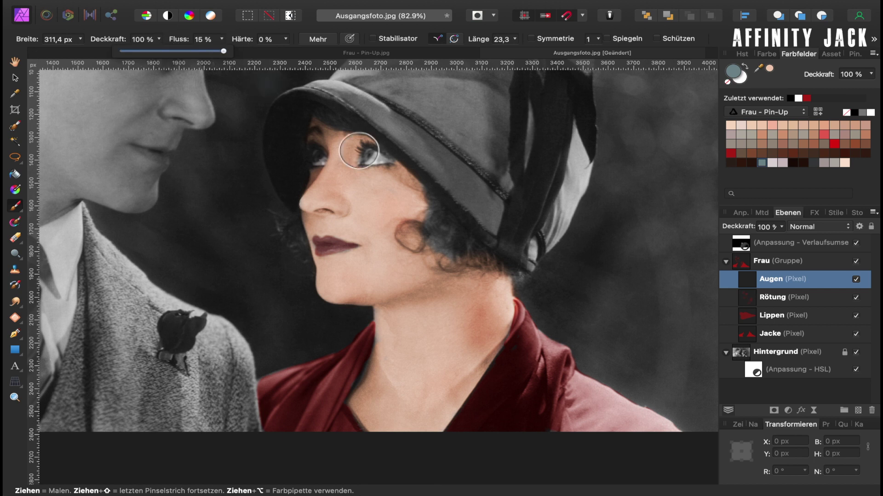
scroll(359, 151, "up", 2)
scroll(360, 152, "up", 4)
scroll(361, 154, "up", 2)
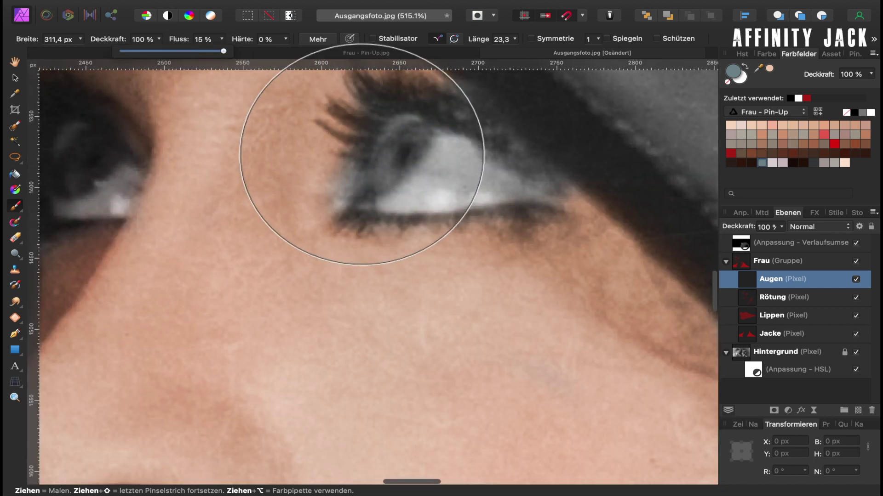
mouse_move(409, 176)
left_mouse_down()
mouse_move(377, 176)
mouse_move(394, 176)
mouse_move(388, 185)
mouse_move(409, 134)
left_mouse_up()
Step: Set the Augen layer to Weiches Licht and tint both irises blue
left_click(823, 223)
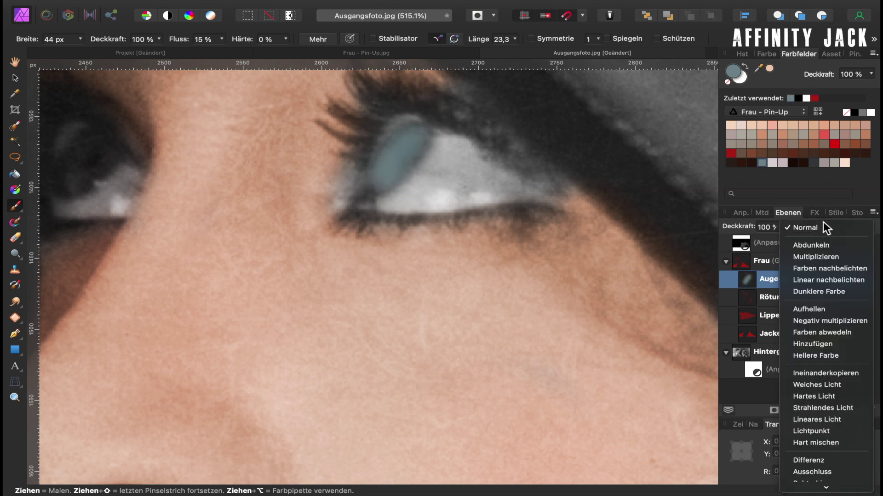
left_click(833, 385)
mouse_move(92, 154)
left_mouse_down()
mouse_move(78, 187)
mouse_move(99, 142)
mouse_move(92, 174)
mouse_move(104, 165)
left_mouse_up()
mouse_move(372, 142)
left_mouse_down()
mouse_move(412, 140)
mouse_move(401, 170)
left_mouse_up()
scroll(401, 170, "down", 5)
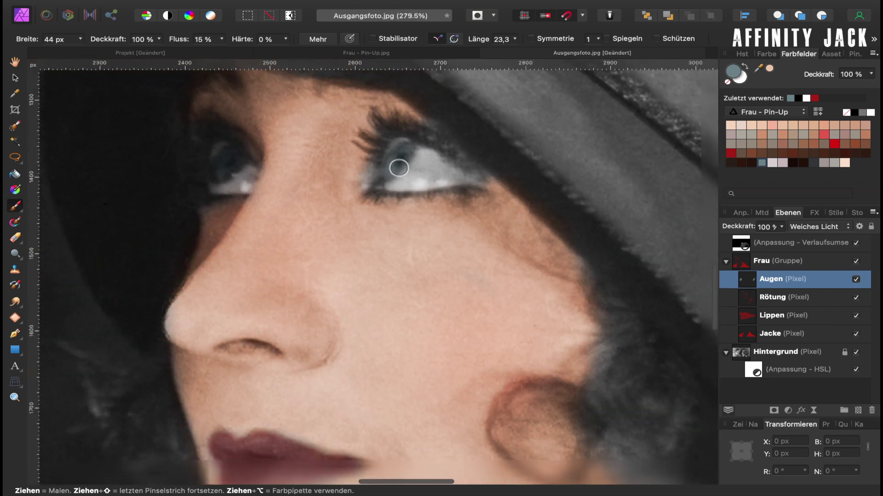
scroll(399, 170, "down", 3)
scroll(397, 168, "down", 2)
scroll(397, 169, "down", 2)
scroll(396, 169, "down", 1)
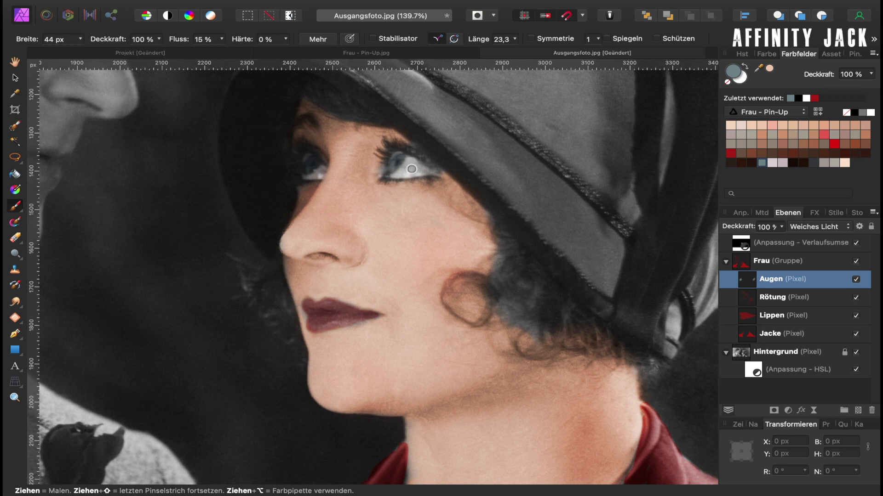
scroll(419, 168, "up", 3)
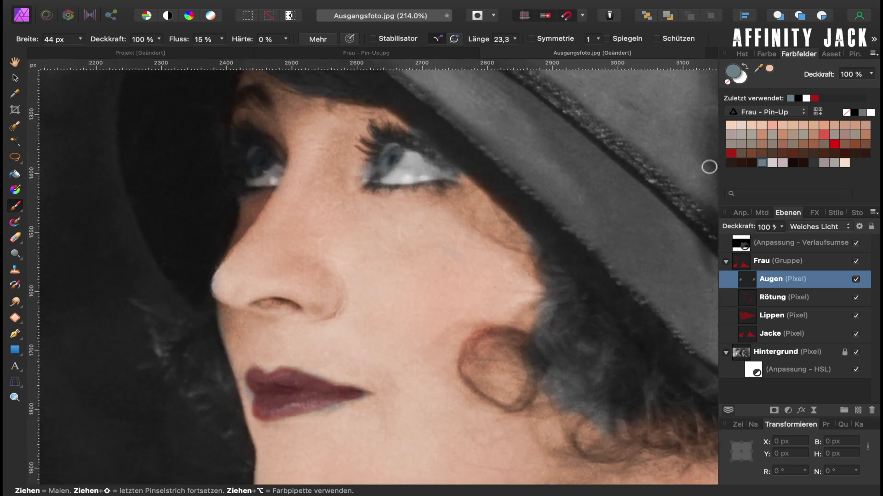
Step: Brush a faint red over the eye white at about 22 % brush opacity
left_click(732, 154)
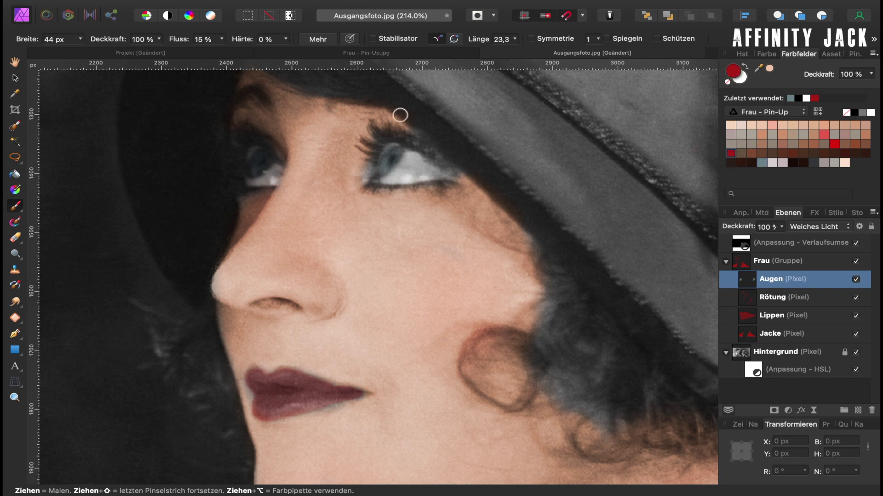
left_click(158, 39)
left_click_drag(158, 50, 83, 51)
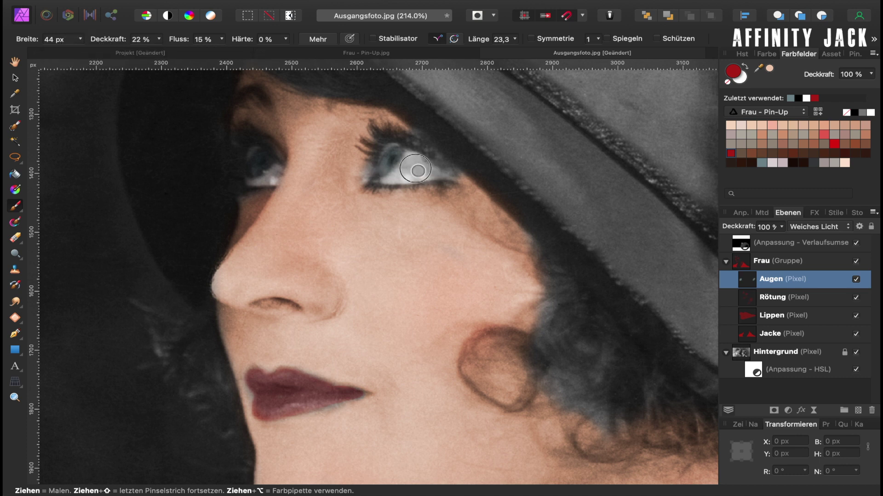
mouse_move(431, 167)
left_mouse_down()
mouse_move(400, 182)
mouse_move(410, 183)
left_mouse_up()
mouse_move(410, 183)
left_mouse_down()
mouse_move(368, 181)
mouse_move(429, 182)
mouse_move(434, 157)
mouse_move(435, 166)
left_mouse_up()
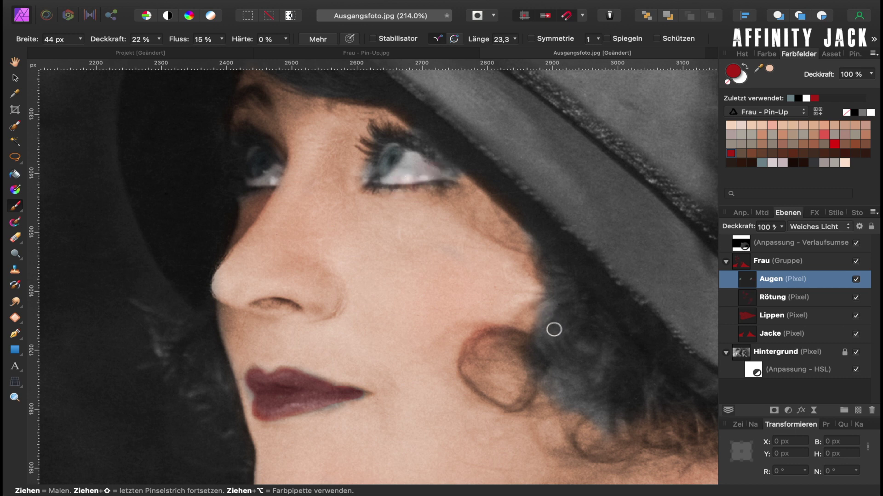
Step: Add a layer named Haare and pick dark brown at full brush opacity
left_click(859, 415)
double_click(773, 279)
type("Haare")
key("Return")
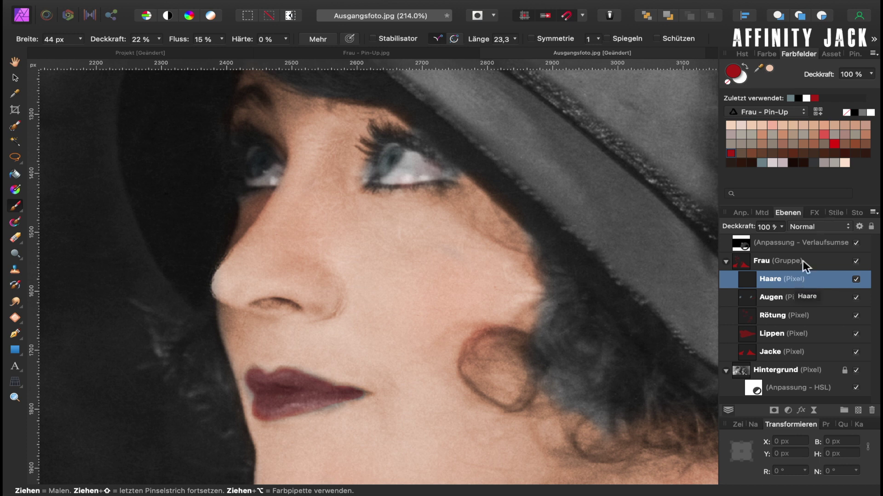
left_click(837, 156)
left_click_drag(159, 51, 246, 54)
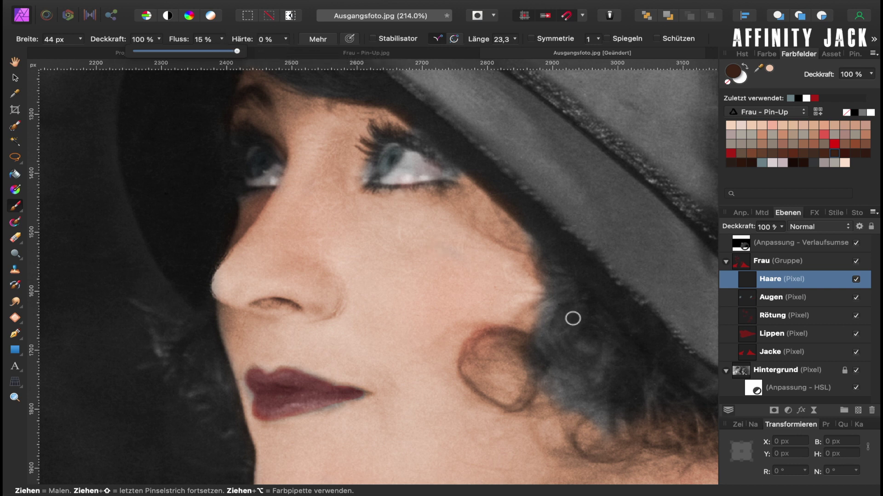
Step: Paint brown onto the hair near the cheek with a 90 px brush, blending as Weiches Licht
scroll(573, 318, "down", 2)
scroll(573, 319, "right", 3)
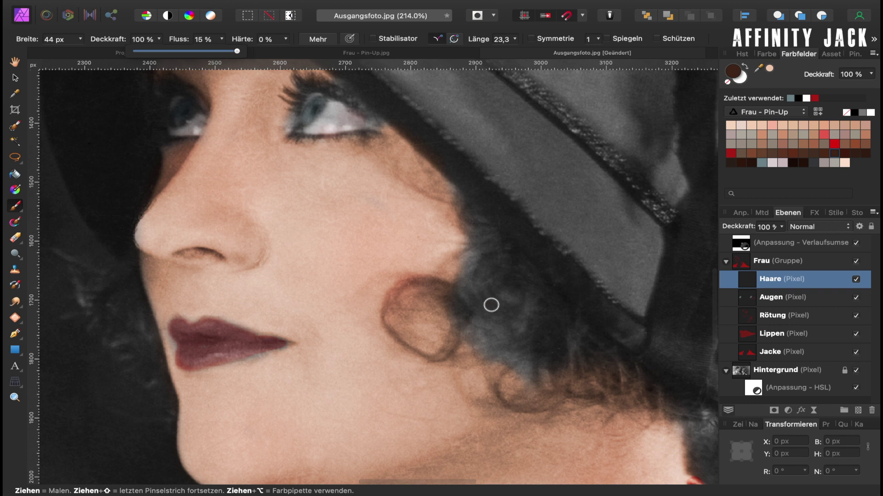
left_click_drag(491, 305, 501, 308)
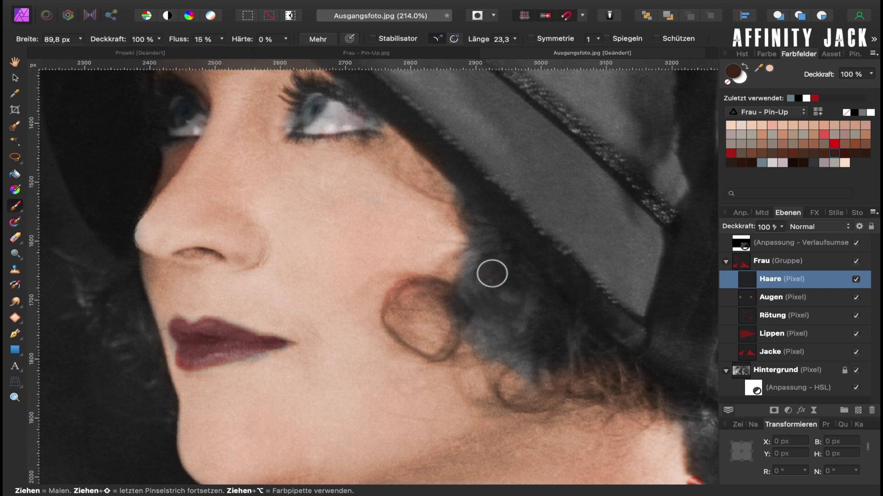
mouse_move(492, 274)
left_mouse_down()
mouse_move(492, 290)
mouse_move(520, 322)
left_mouse_up()
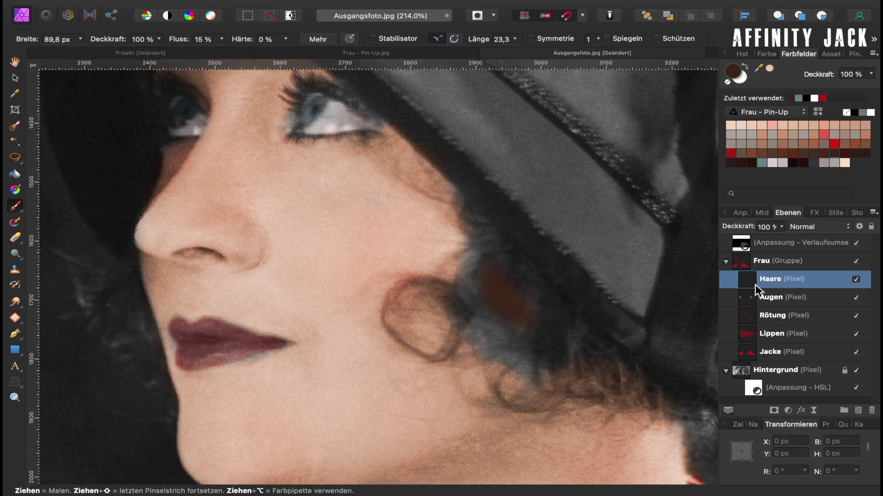
left_click(824, 228)
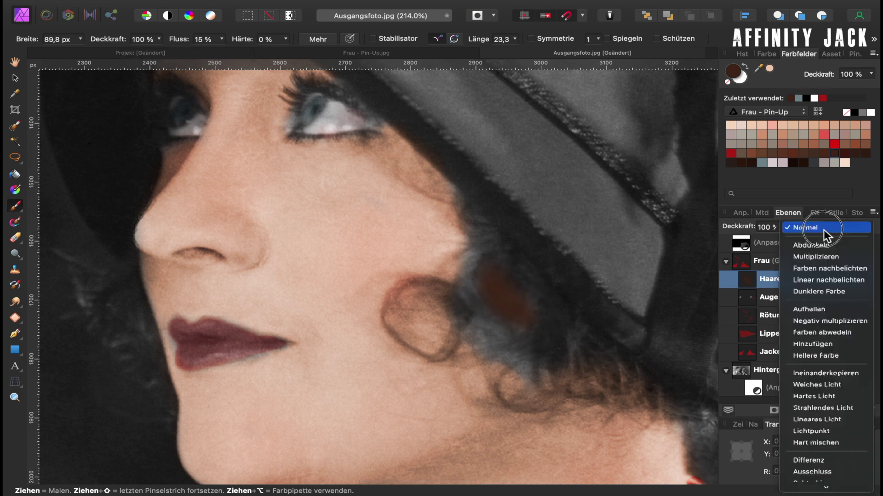
left_click(821, 384)
mouse_move(626, 370)
left_mouse_down()
mouse_move(522, 310)
mouse_move(471, 212)
mouse_move(504, 263)
mouse_move(475, 295)
mouse_move(479, 276)
mouse_move(482, 326)
mouse_move(466, 321)
mouse_move(544, 367)
mouse_move(644, 385)
mouse_move(608, 382)
left_mouse_up()
Step: Turn the blue-grey hair patch and the curl's edge brown with a smaller brush
scroll(609, 382, "down", 3)
scroll(609, 382, "right", 3)
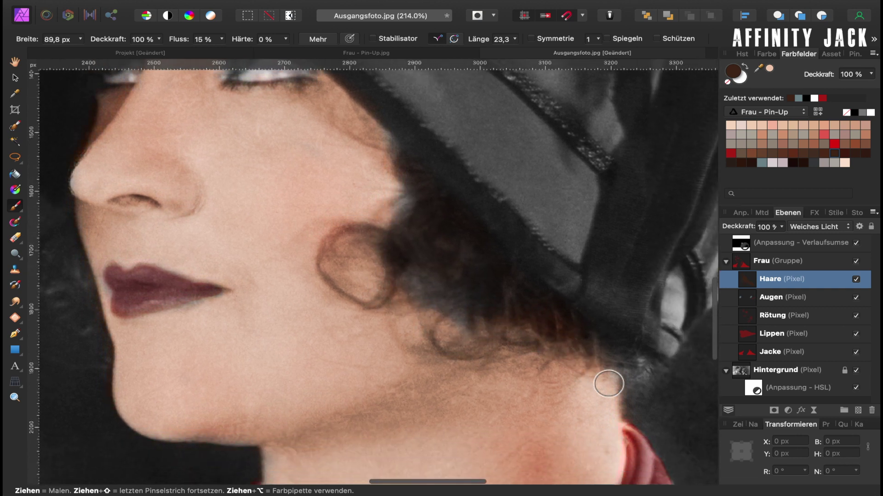
mouse_move(496, 290)
left_mouse_down()
mouse_move(426, 280)
mouse_move(457, 305)
mouse_move(434, 231)
left_mouse_up()
mouse_move(423, 200)
left_mouse_down()
mouse_move(412, 210)
mouse_move(393, 140)
mouse_move(413, 224)
left_mouse_up()
left_click_drag(391, 253, 386, 249)
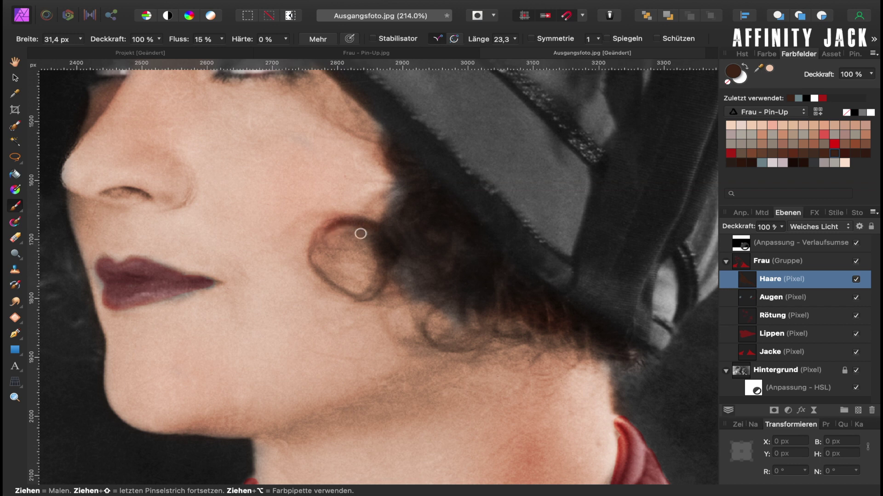
Step: Lower brush opacity to about half and resize the brush to about 61 px
left_click(161, 39)
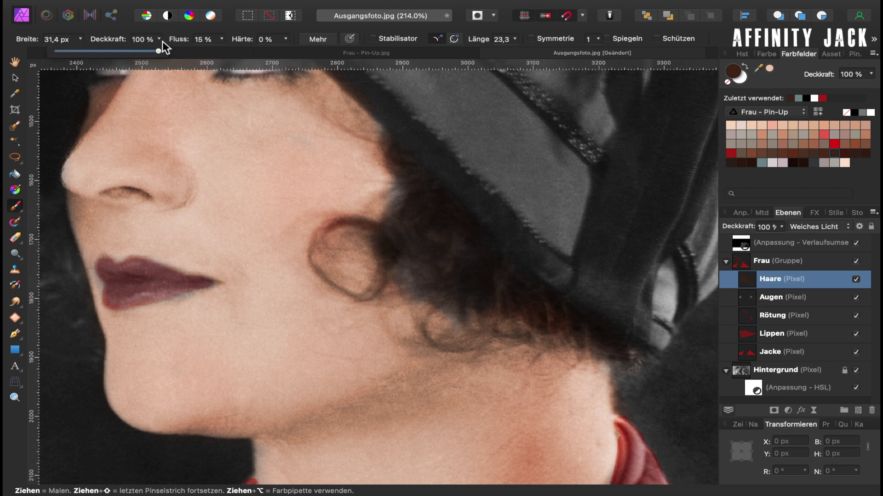
left_click_drag(134, 49, 108, 50)
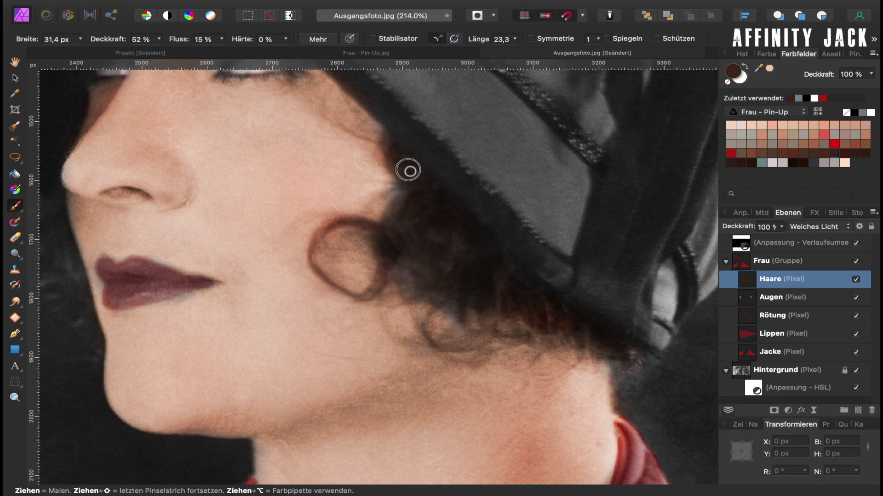
scroll(386, 126, "up", 3)
scroll(385, 126, "left", 3)
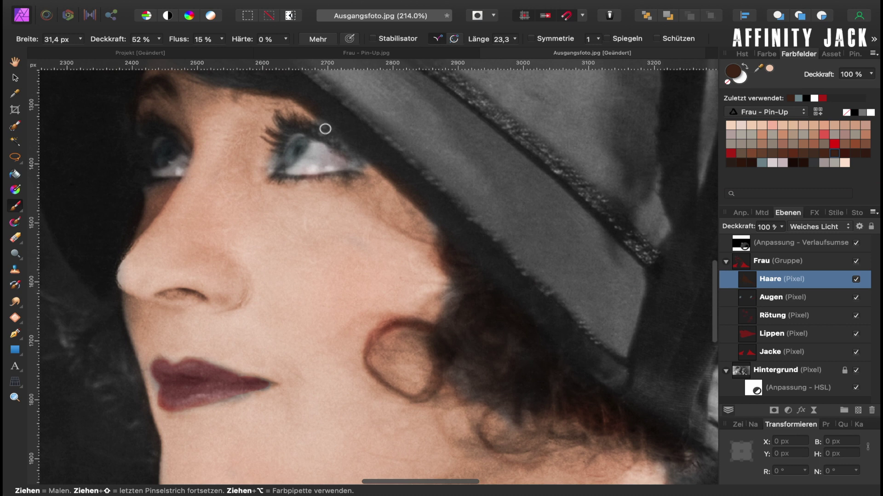
scroll(325, 130, "up", 2)
scroll(325, 130, "left", 1)
scroll(274, 104, "up", 1)
left_click_drag(299, 140, 230, 78)
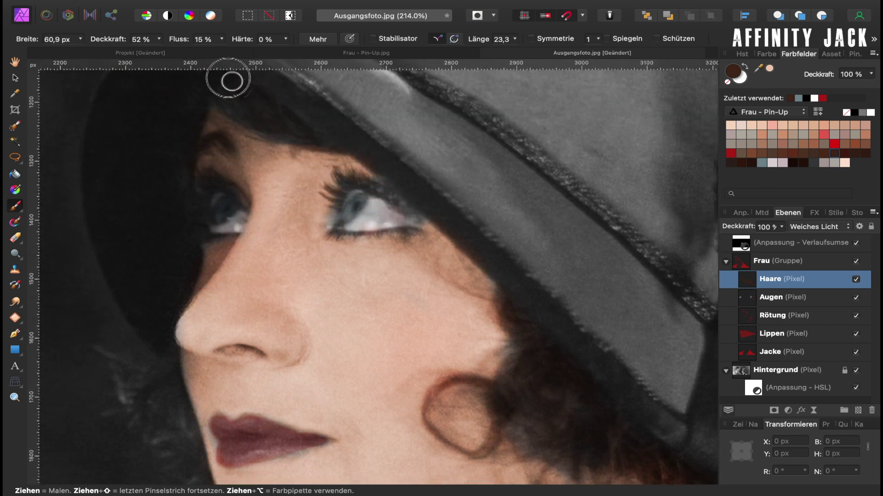
Step: Add another layer named Haare set to Weiches Licht blending
left_click(857, 410)
double_click(781, 279)
type("Haare")
key("Return")
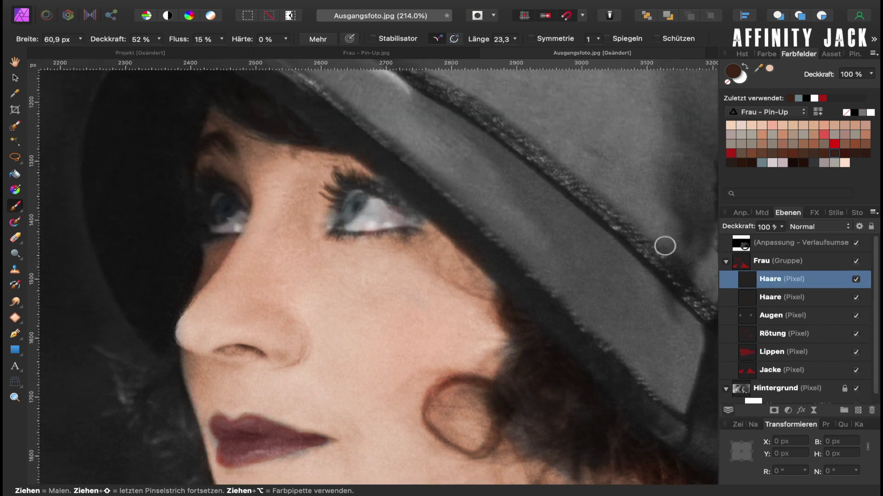
scroll(666, 247, "down", 3)
left_click(828, 229)
left_click(836, 388)
Step: Paint the hat's crown and brim red with a larger brush at 99 % flow
mouse_move(536, 142)
left_mouse_down()
mouse_move(546, 126)
mouse_move(570, 136)
mouse_move(546, 154)
mouse_move(606, 270)
left_mouse_up()
key("0")
left_click(222, 39)
left_click_drag(222, 52, 316, 53)
mouse_move(502, 173)
left_mouse_down()
mouse_move(634, 185)
mouse_move(465, 154)
mouse_move(660, 285)
left_mouse_up()
scroll(660, 284, "up", 5)
mouse_move(650, 340)
left_mouse_down()
mouse_move(586, 207)
mouse_move(492, 305)
mouse_move(442, 319)
left_mouse_up()
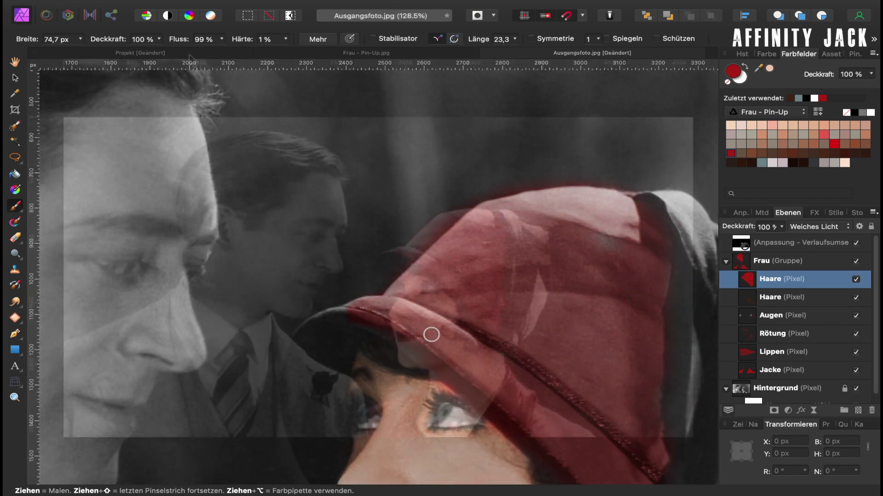